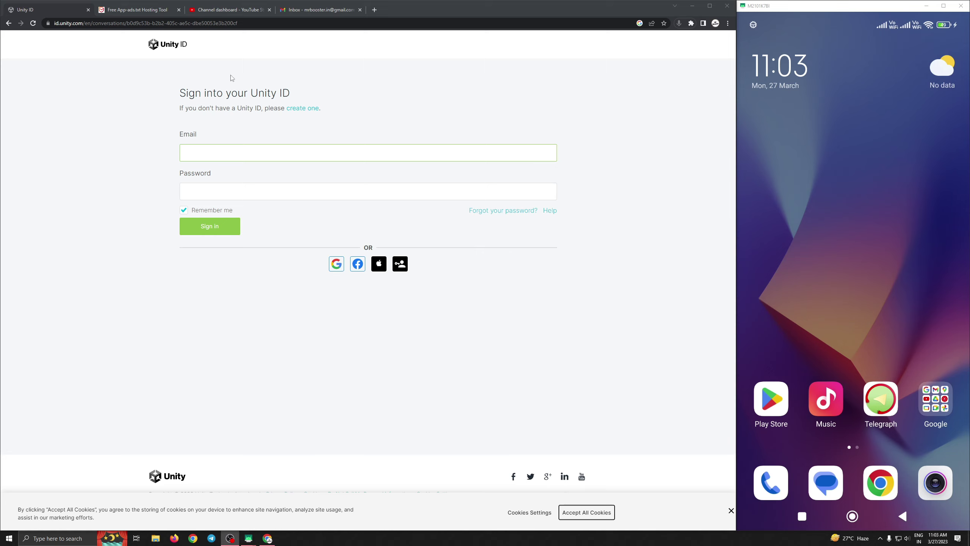
Start installing 42-Solution.apk from the Solution-42 channel and allow installs from this source
{"action": "left_click_drag", "start_coordinate": [293, 95], "coordinate": [176, 94]}
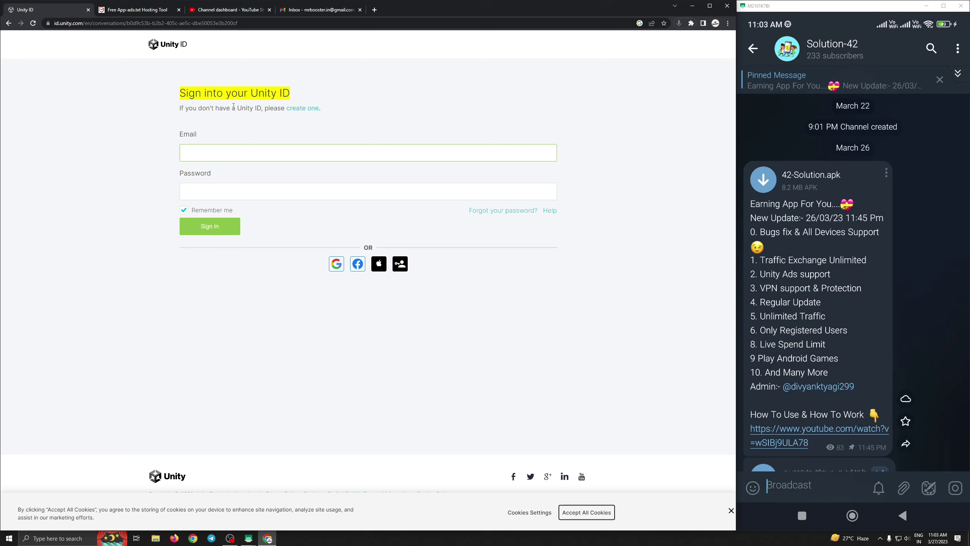
{"action": "left_click", "coordinate": [112, 147]}
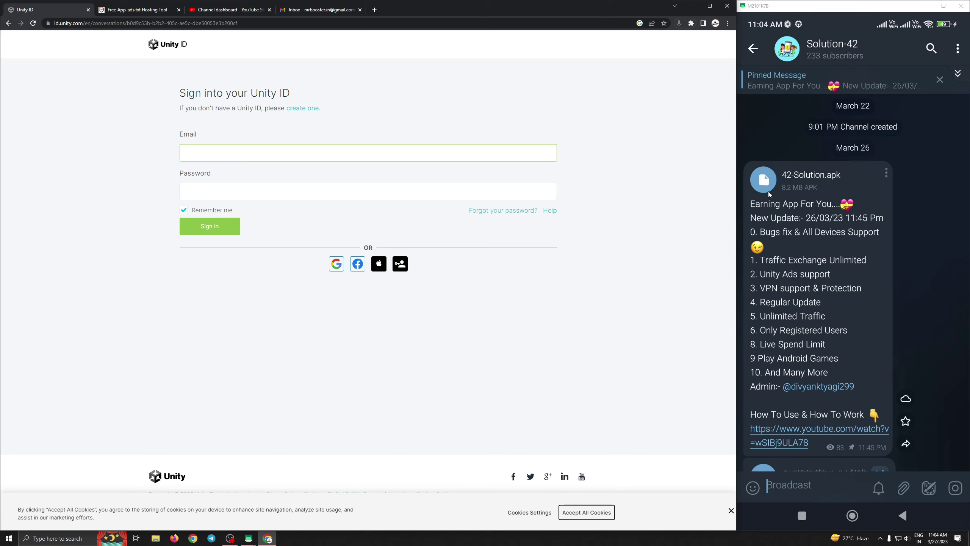
{"action": "left_click", "coordinate": [764, 179]}
{"action": "key", "text": "Escape"}
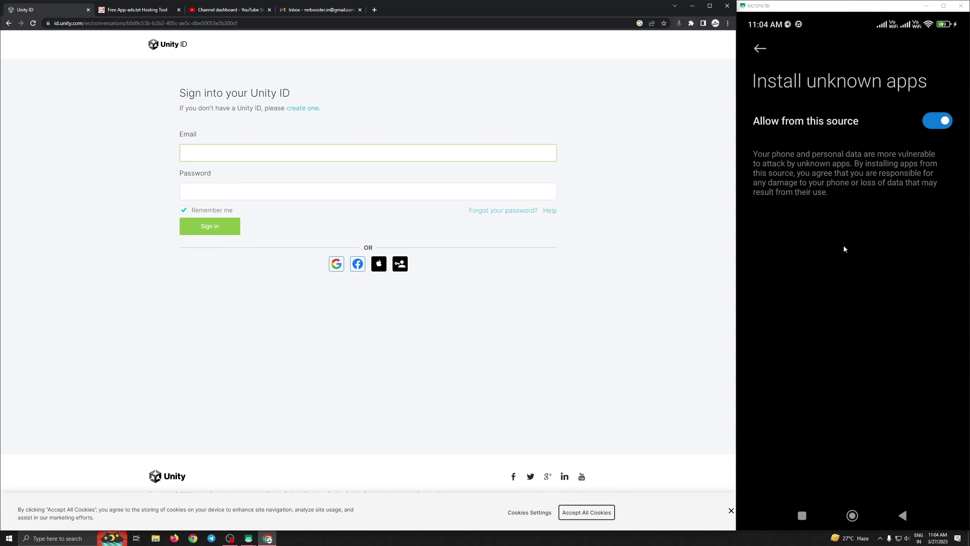
Return to Telegram and finish installing 42-Solution so its icon appears on the home screen
{"action": "right_click", "coordinate": [844, 249]}
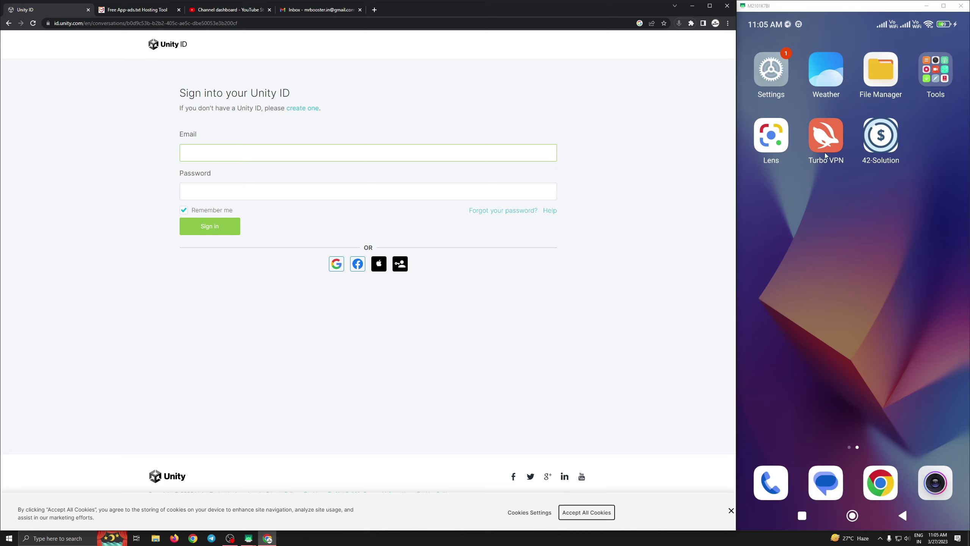
Connect Turbo VPN through a United Kingdom location, then launch 42-Solution's registration form
{"action": "left_click_drag", "start_coordinate": [825, 154], "coordinate": [825, 156]}
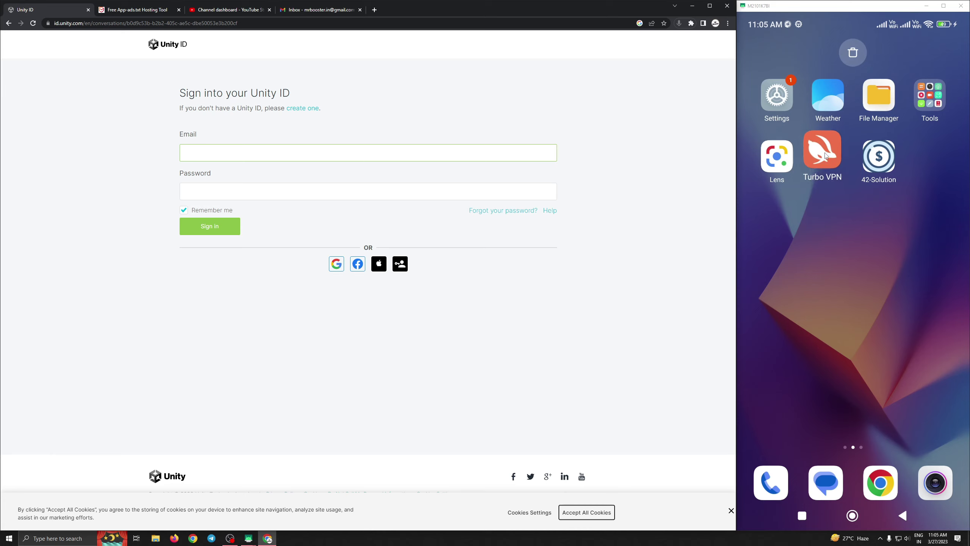
{"action": "left_click", "coordinate": [825, 153]}
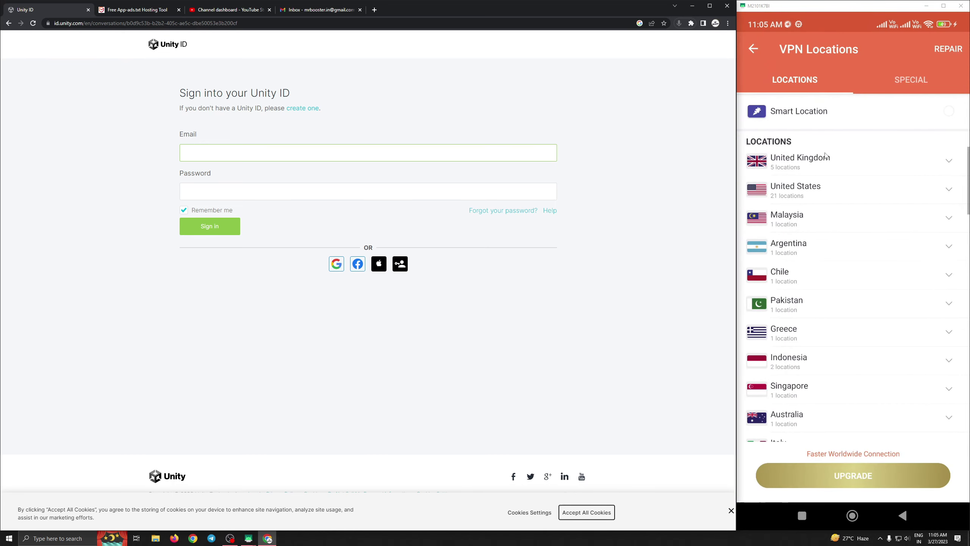
{"action": "left_click", "coordinate": [825, 156]}
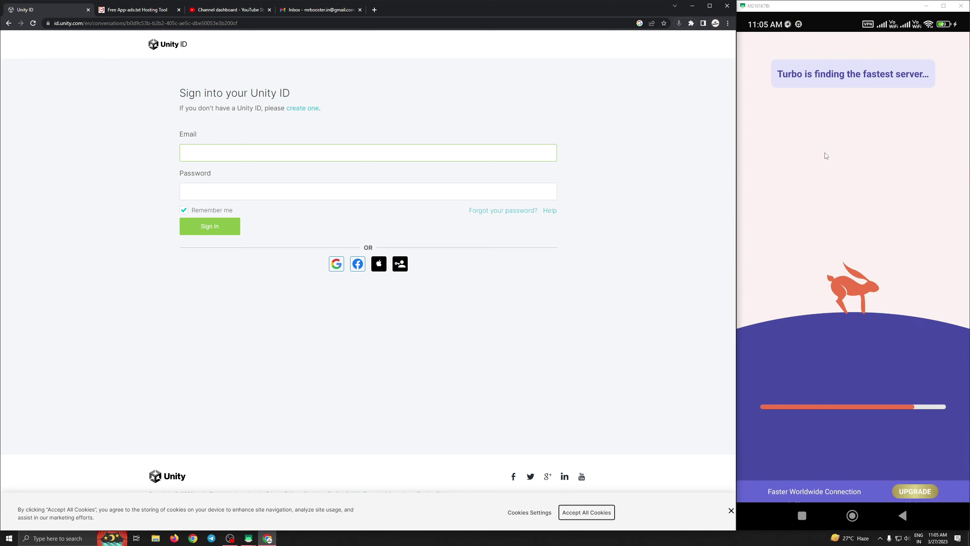
{"action": "middle_click", "coordinate": [825, 155]}
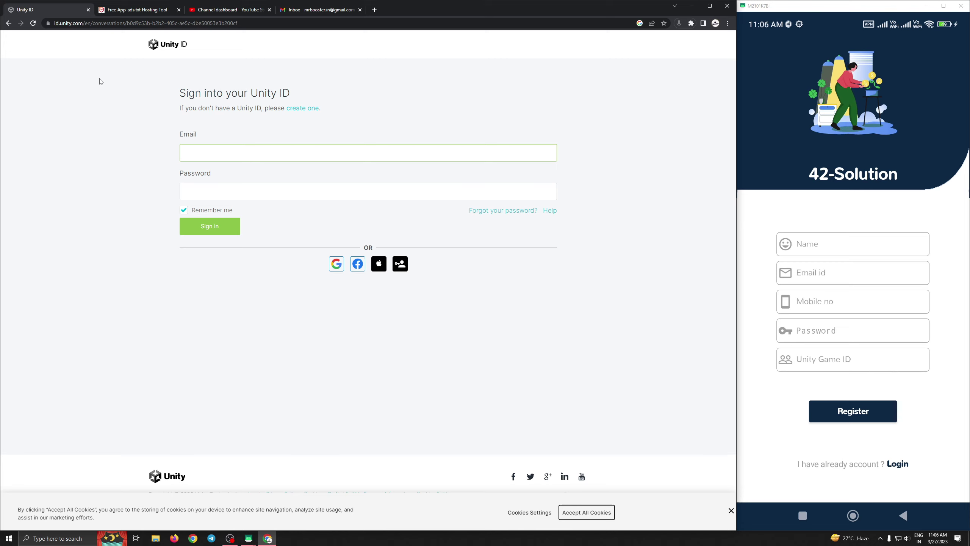
Search Google for 'unity id', open the Unity ID sign-in result and close the old tab
{"action": "left_click", "coordinate": [374, 10]}
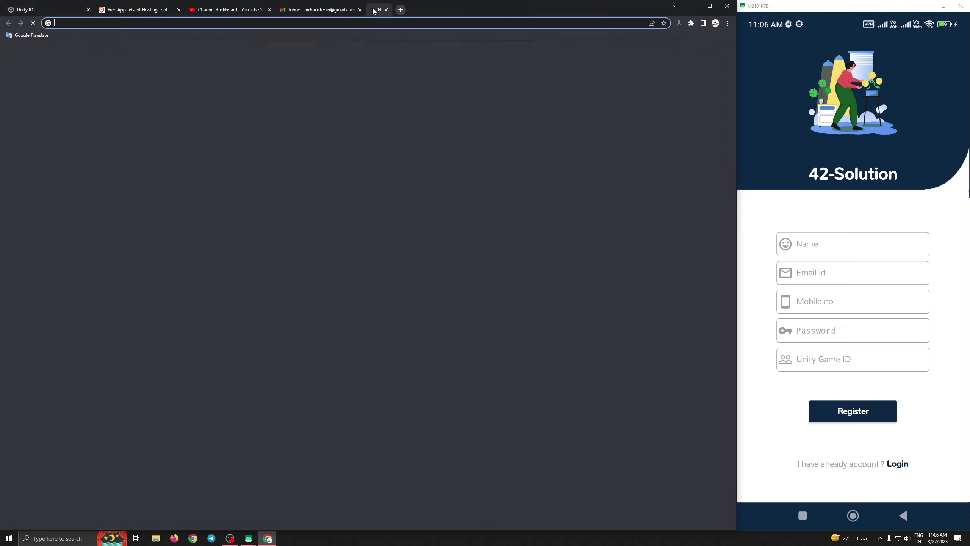
{"action": "type", "text": "uni"}
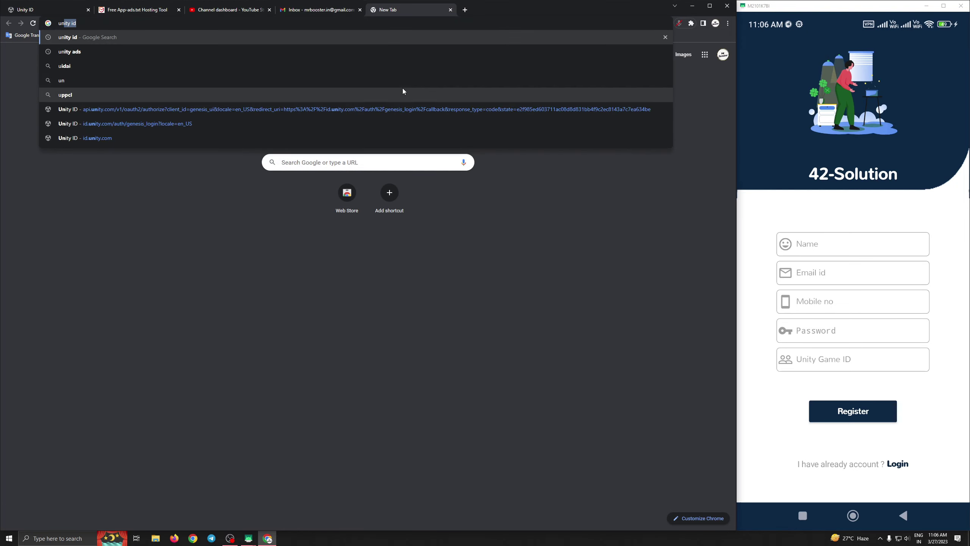
{"action": "type", "text": "ty id"}
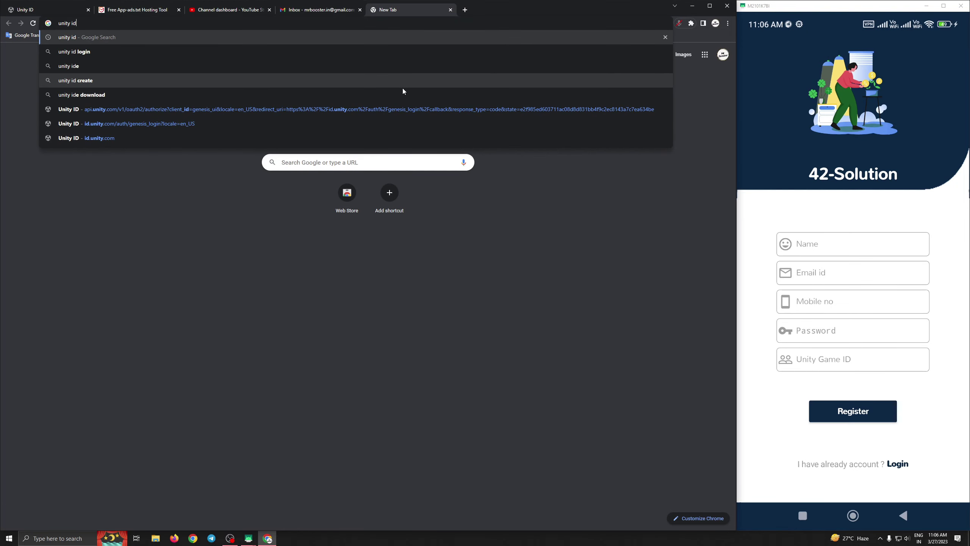
{"action": "key", "text": "Return"}
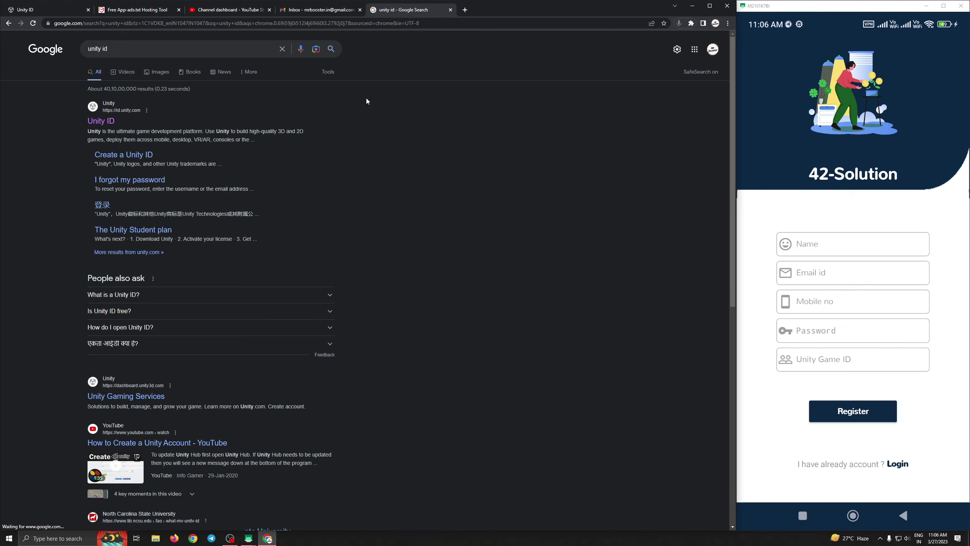
{"action": "left_click", "coordinate": [104, 126]}
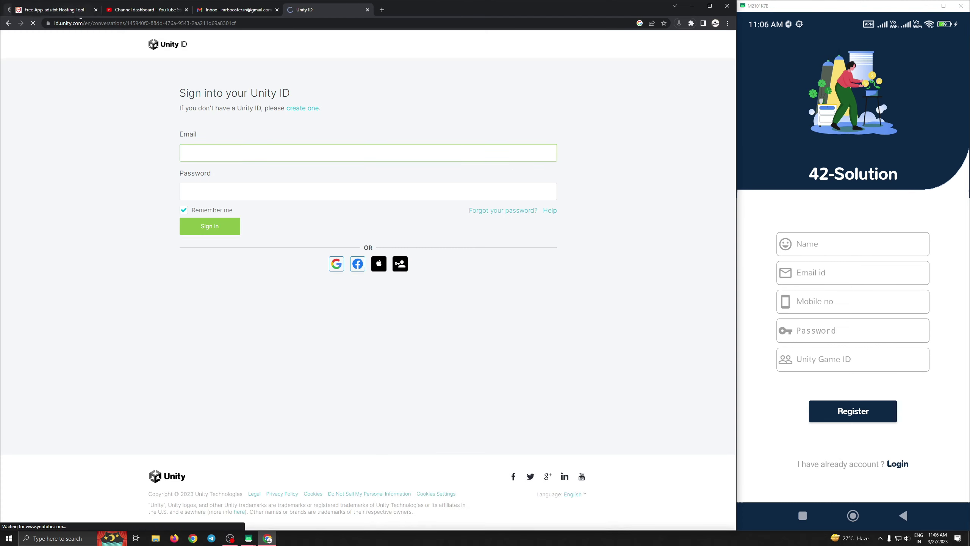
{"action": "left_click", "coordinate": [88, 9]}
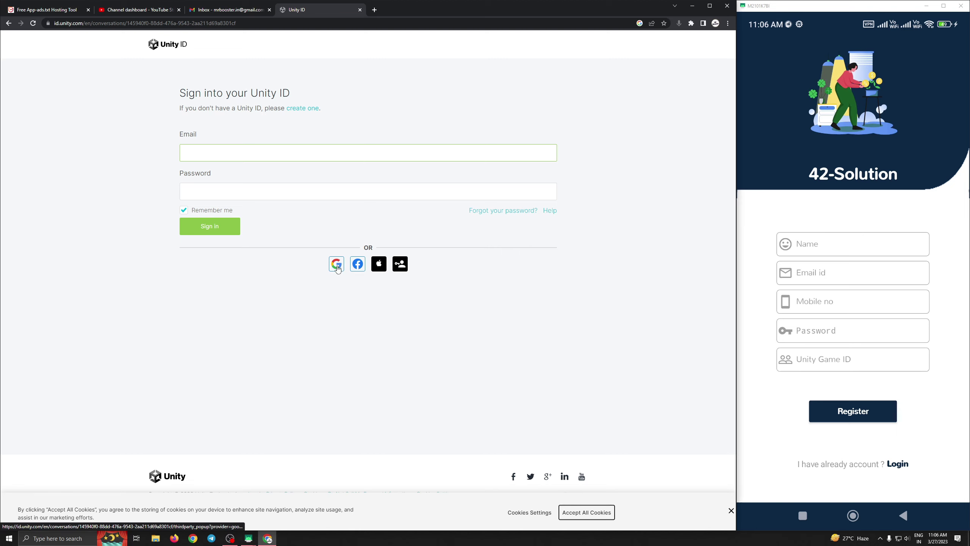
Sign in to Unity ID with a Google account and accept the terms and privacy policy
{"action": "left_click", "coordinate": [336, 264]}
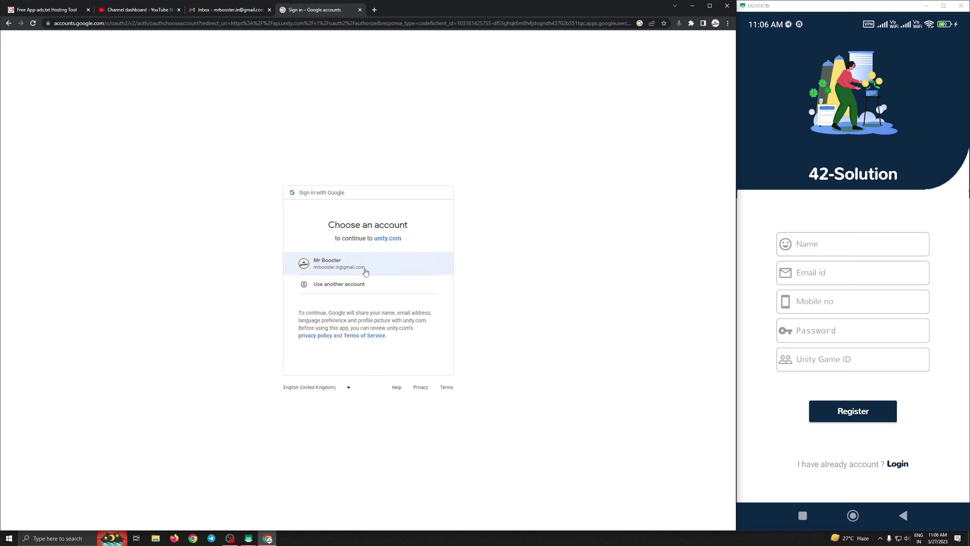
{"action": "left_click", "coordinate": [352, 268]}
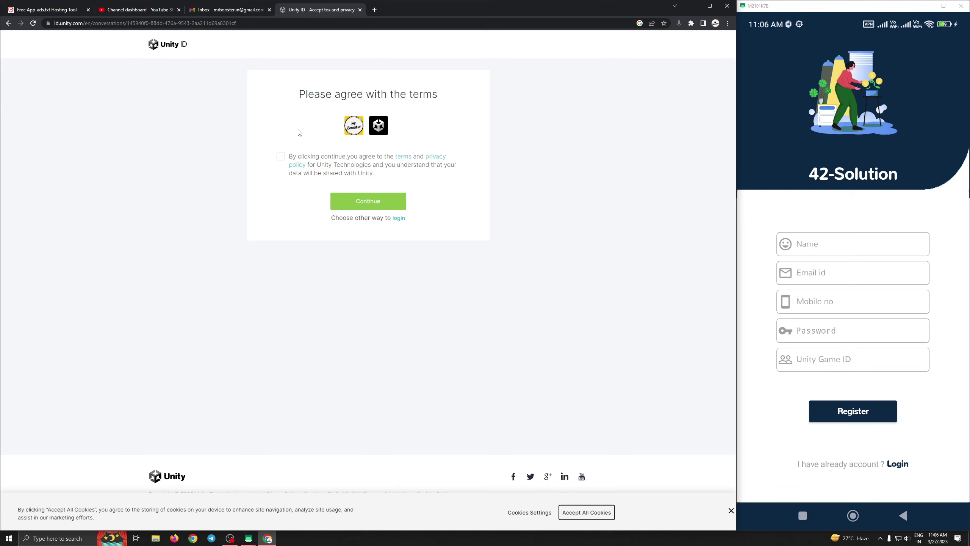
{"action": "left_click", "coordinate": [281, 157]}
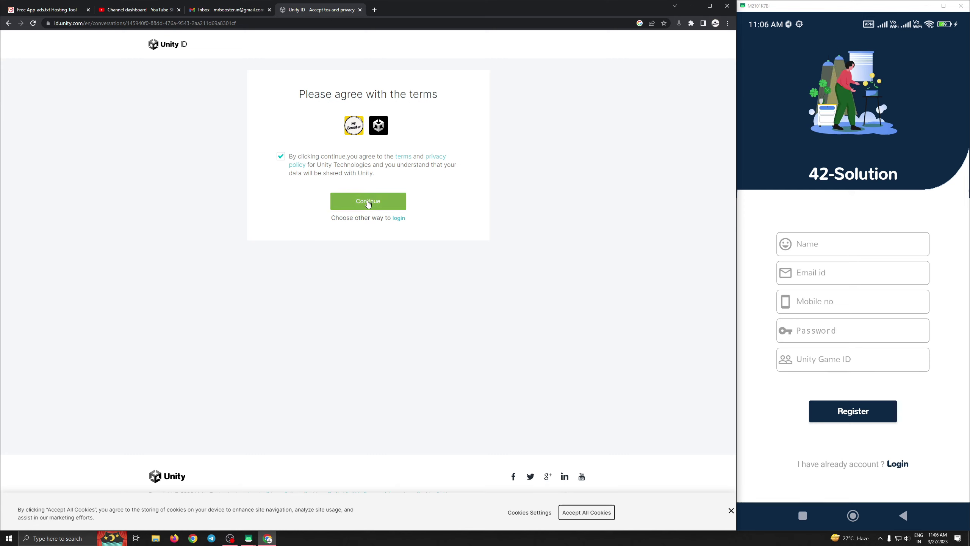
{"action": "left_click", "coordinate": [368, 202]}
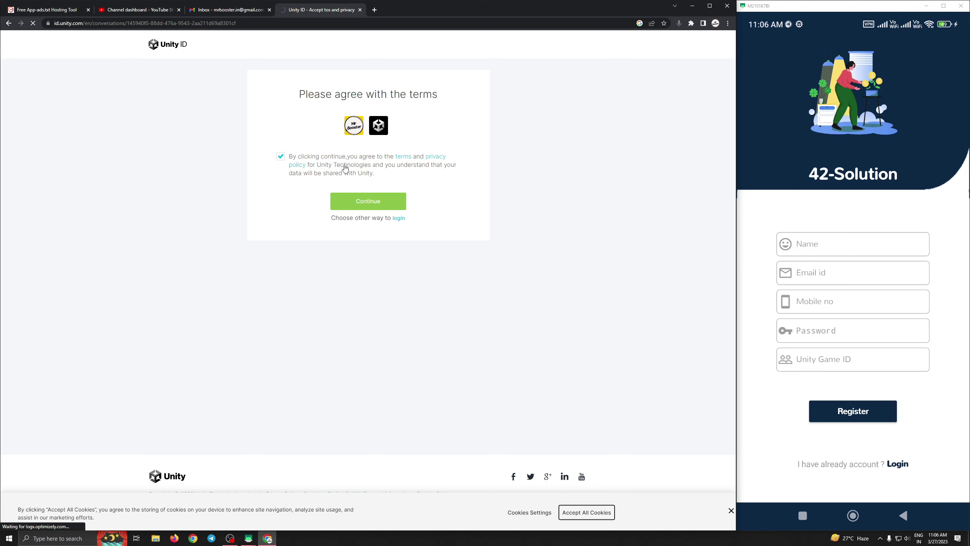
From the Unity ID account settings, go to Project Management in the dashboard
{"action": "key", "text": "ctrl+shift+Tab"}
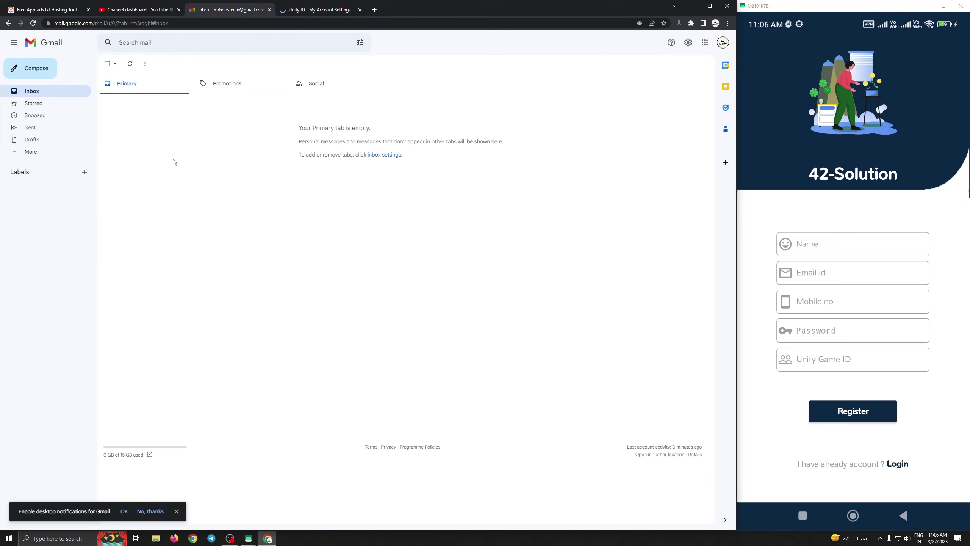
{"action": "left_click", "coordinate": [319, 9]}
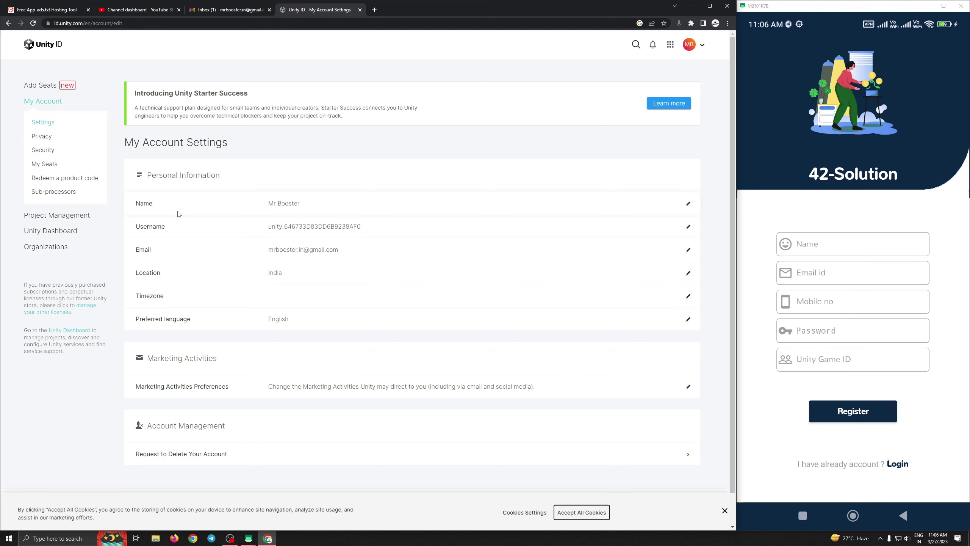
{"action": "left_click_drag", "start_coordinate": [314, 279], "coordinate": [257, 275]}
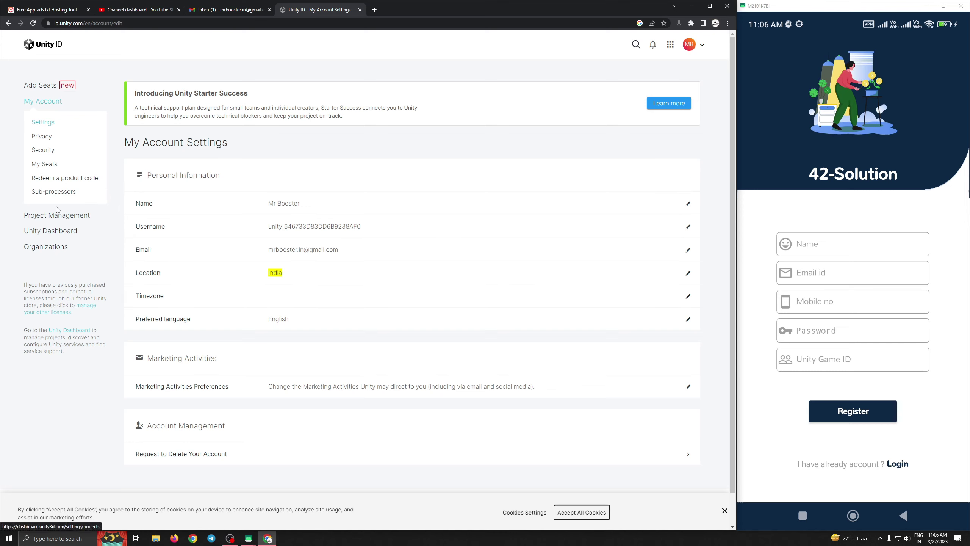
{"action": "left_click", "coordinate": [56, 217]}
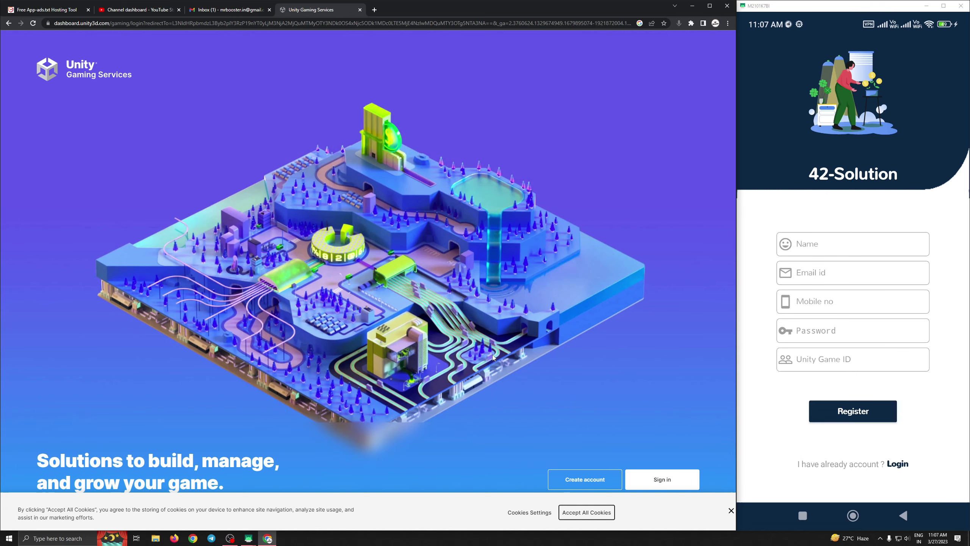
Sign in to Unity Gaming Services and accept the updated terms of service
{"action": "left_click", "coordinate": [672, 485]}
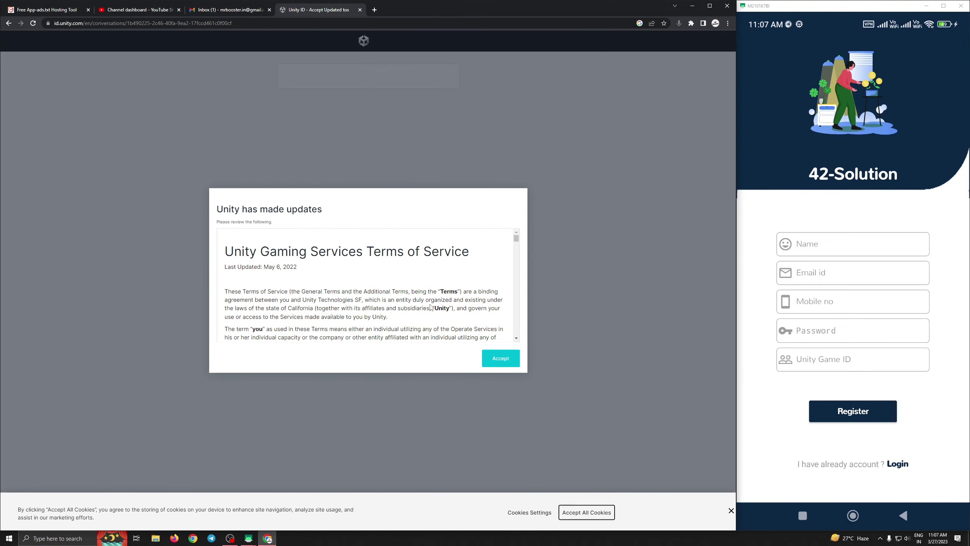
{"action": "scroll", "coordinate": [341, 272], "scroll_direction": "down", "scroll_amount": 5}
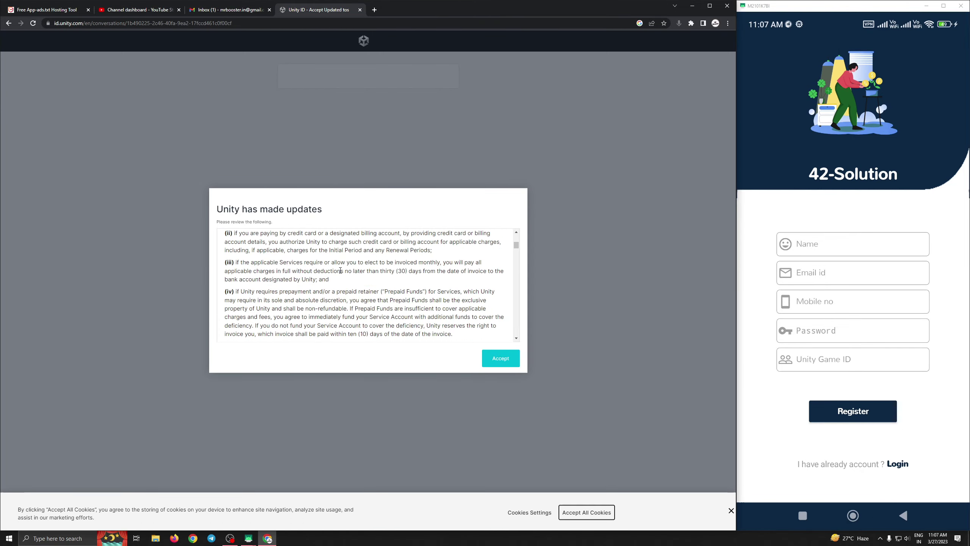
{"action": "scroll", "coordinate": [341, 272], "scroll_direction": "down", "scroll_amount": 5}
{"action": "scroll", "coordinate": [340, 271], "scroll_direction": "down", "scroll_amount": 5}
{"action": "scroll", "coordinate": [340, 270], "scroll_direction": "down", "scroll_amount": 5}
{"action": "scroll", "coordinate": [340, 270], "scroll_direction": "down", "scroll_amount": 5}
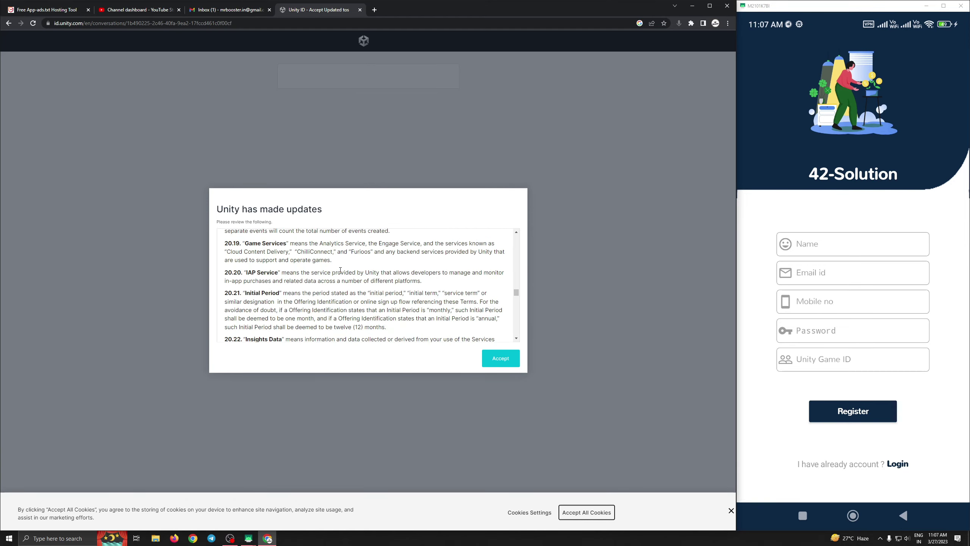
{"action": "scroll", "coordinate": [373, 279], "scroll_direction": "down", "scroll_amount": 5}
{"action": "scroll", "coordinate": [405, 288], "scroll_direction": "down", "scroll_amount": 5}
{"action": "scroll", "coordinate": [438, 298], "scroll_direction": "down", "scroll_amount": 5}
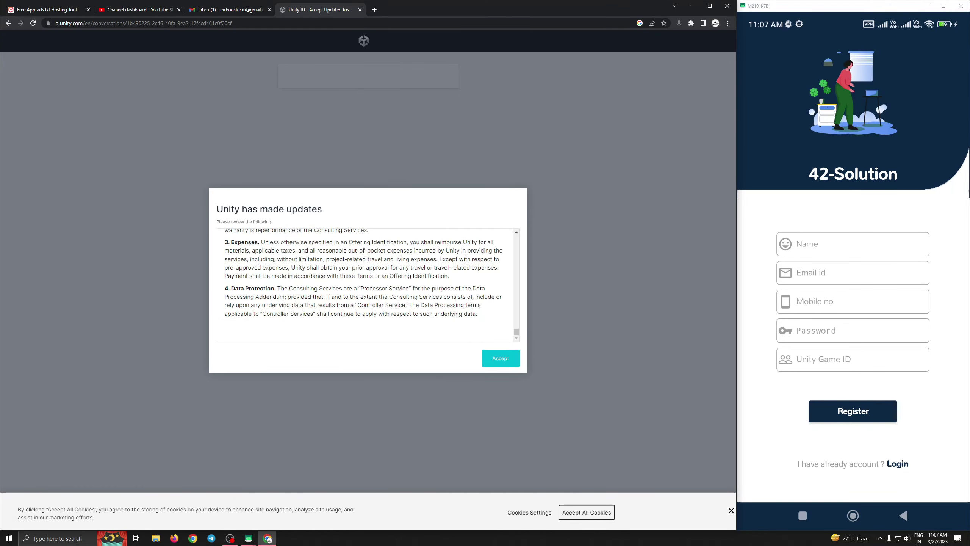
{"action": "left_click", "coordinate": [499, 360]}
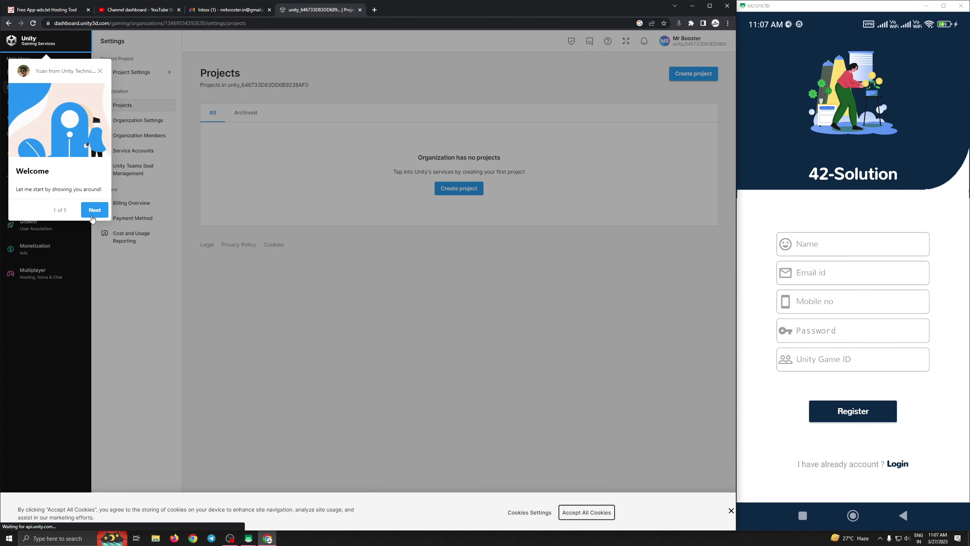
Step through the welcome tour until Done, then go to the Monetization get-started page
{"action": "left_click", "coordinate": [114, 236]}
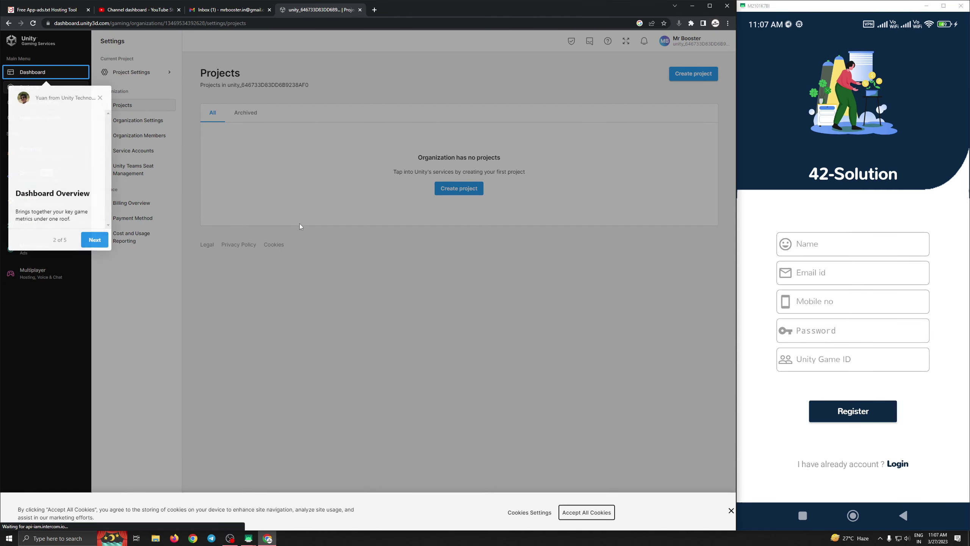
{"action": "left_click", "coordinate": [95, 239]}
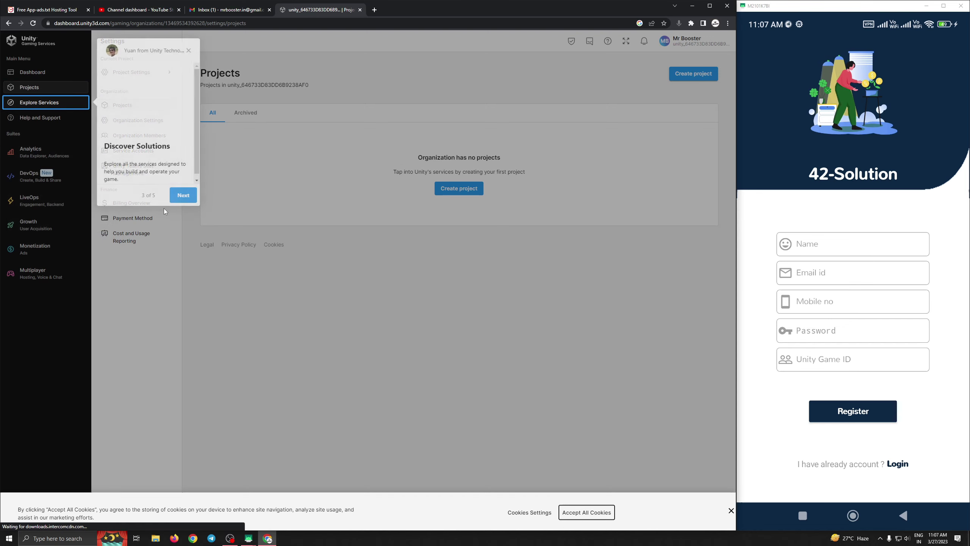
{"action": "left_click", "coordinate": [181, 195]}
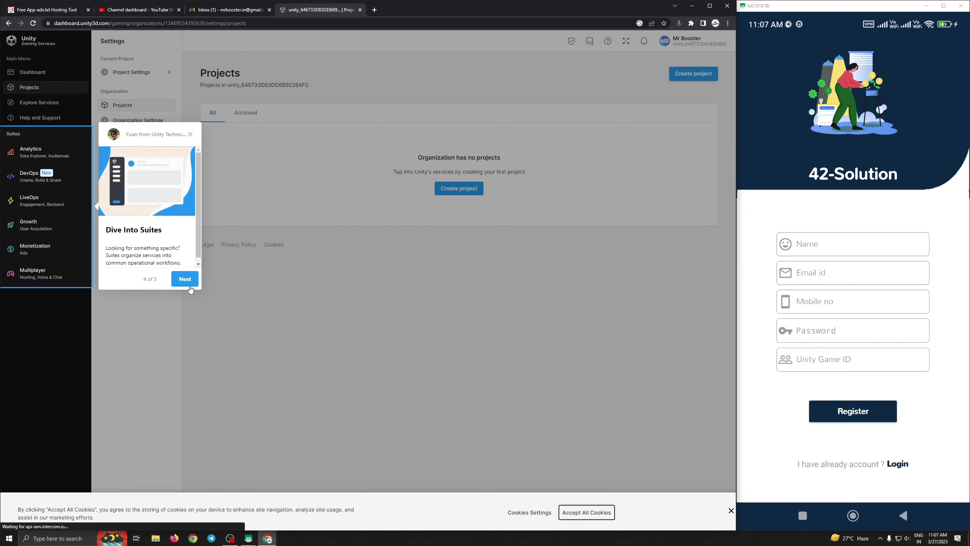
{"action": "left_click", "coordinate": [183, 277]}
{"action": "left_click", "coordinate": [182, 194]}
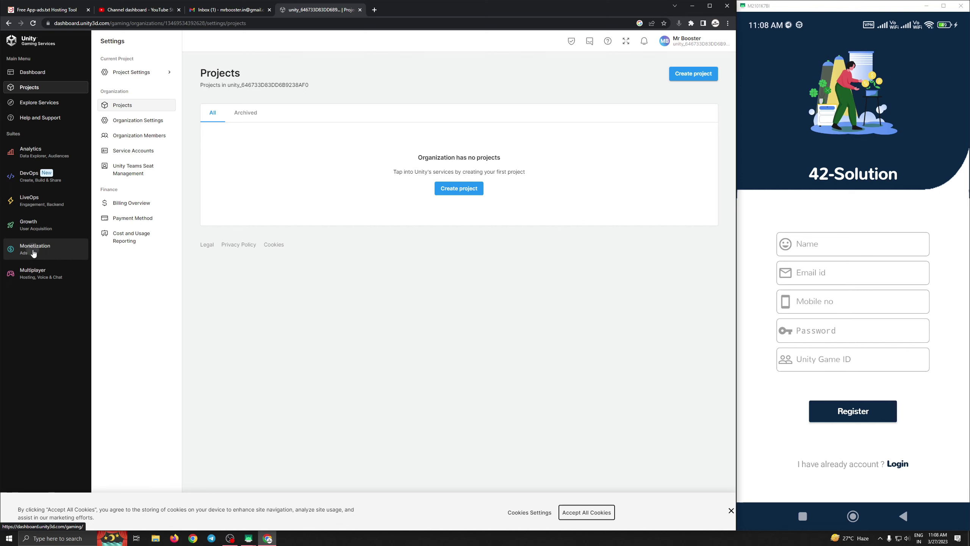
{"action": "left_click", "coordinate": [31, 253]}
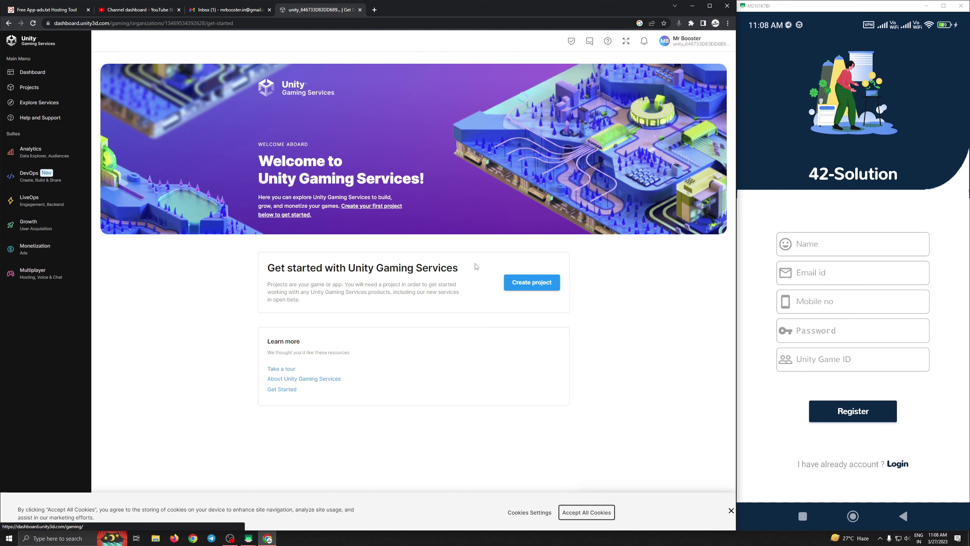
Create project '42-S' with No selected for targeting children under 13
{"action": "left_click", "coordinate": [524, 287]}
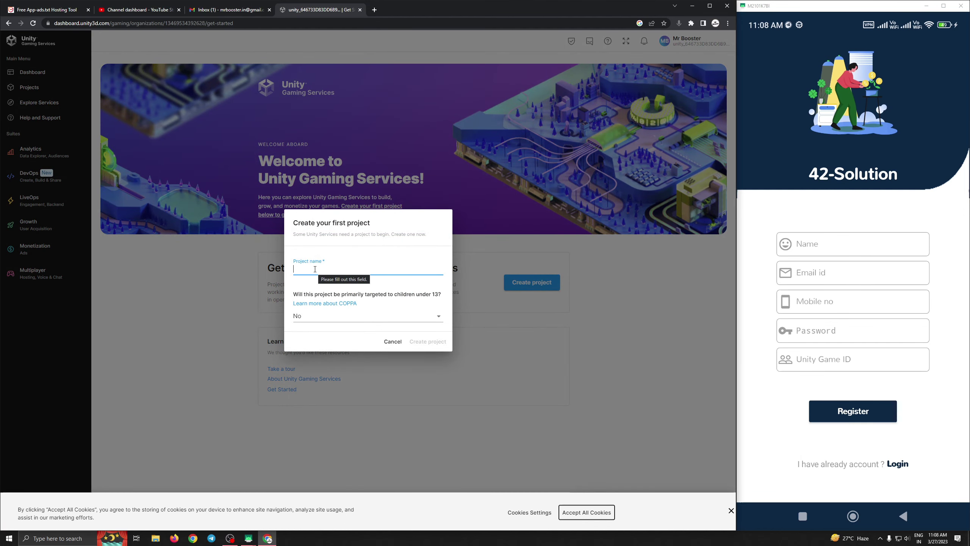
{"action": "type", "text": "42-"}
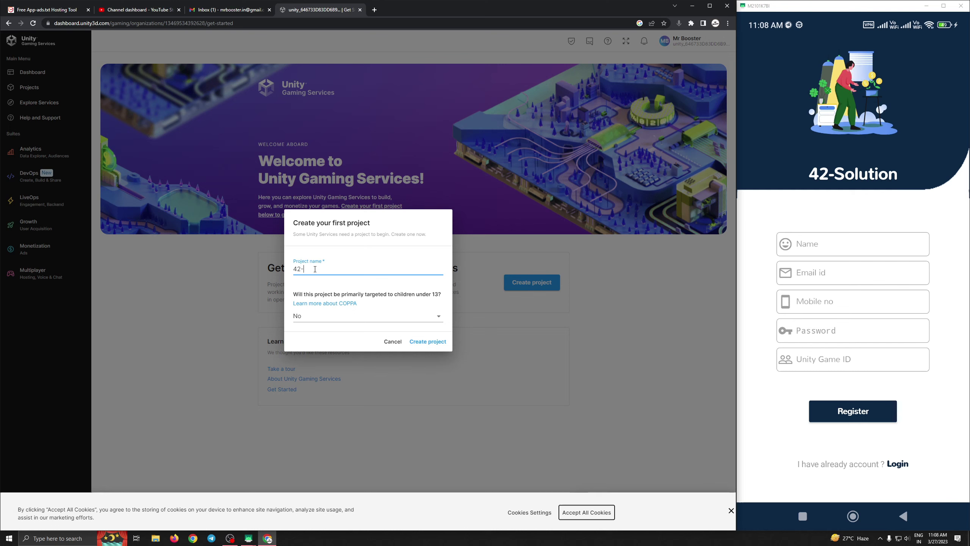
{"action": "type", "text": "s"}
{"action": "left_click", "coordinate": [324, 319]}
{"action": "left_click", "coordinate": [324, 319]}
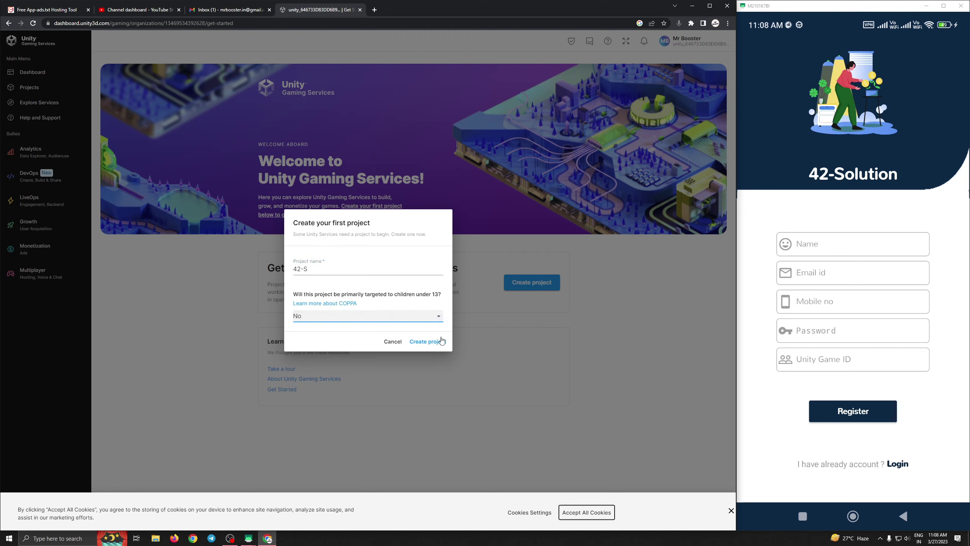
{"action": "left_click", "coordinate": [427, 344]}
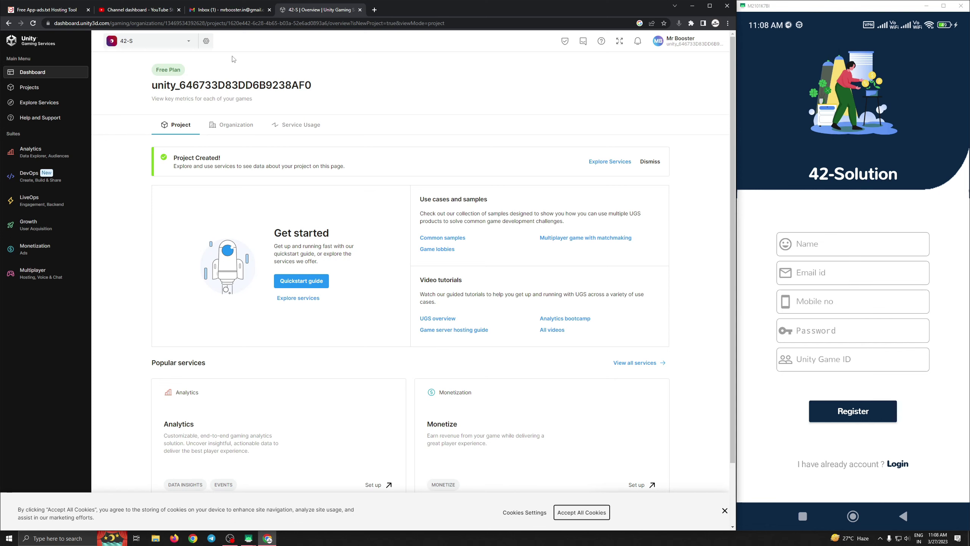
{"action": "scroll", "coordinate": [439, 375], "scroll_direction": "down", "scroll_amount": 2}
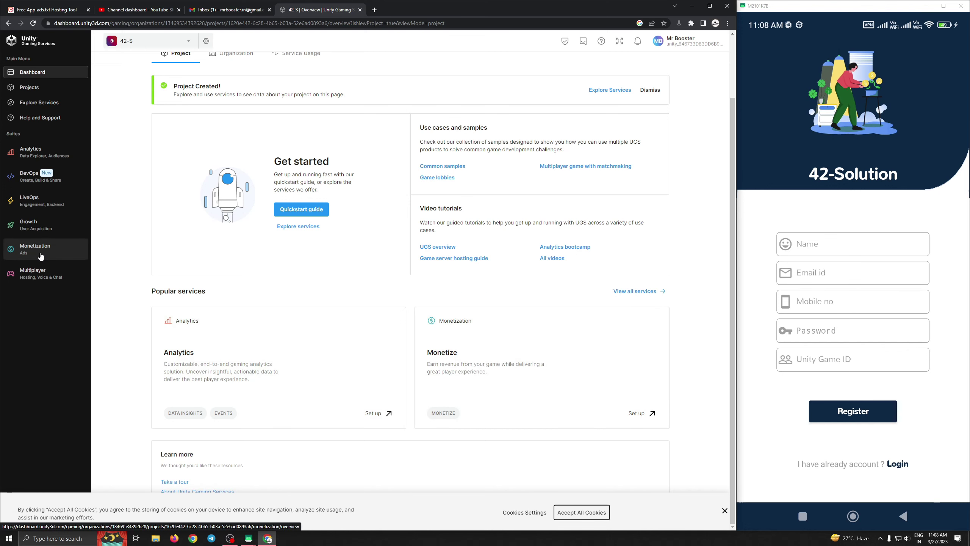
Open Monetization for 42-S and close the Unity Ads SDK 4.6.1 notice
{"action": "left_click", "coordinate": [40, 256]}
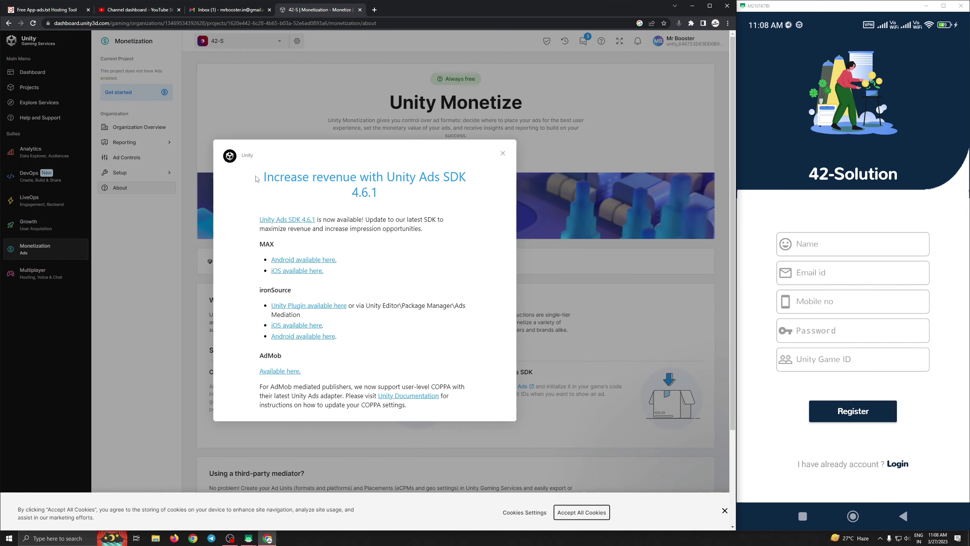
{"action": "left_click_drag", "start_coordinate": [257, 179], "coordinate": [385, 196]}
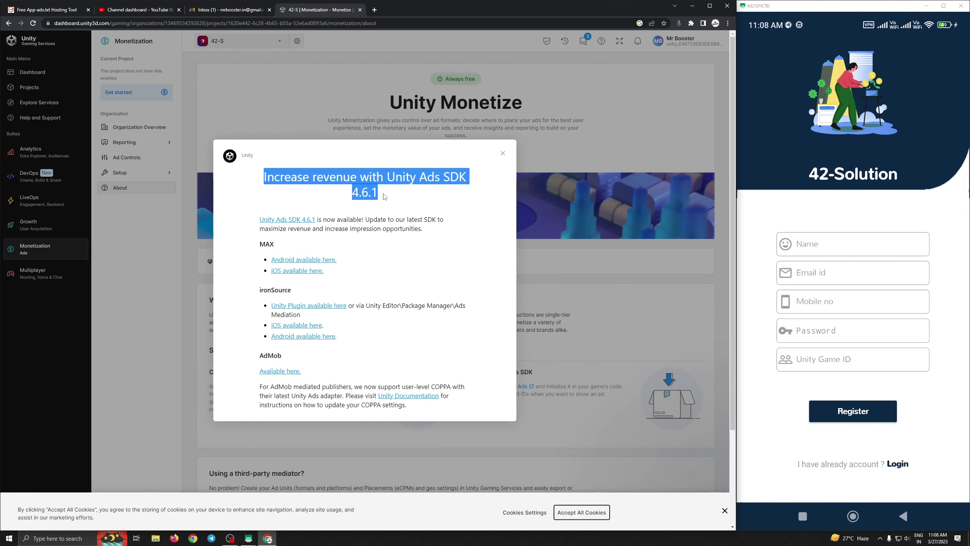
{"action": "scroll", "coordinate": [432, 241], "scroll_direction": "down", "scroll_amount": 3}
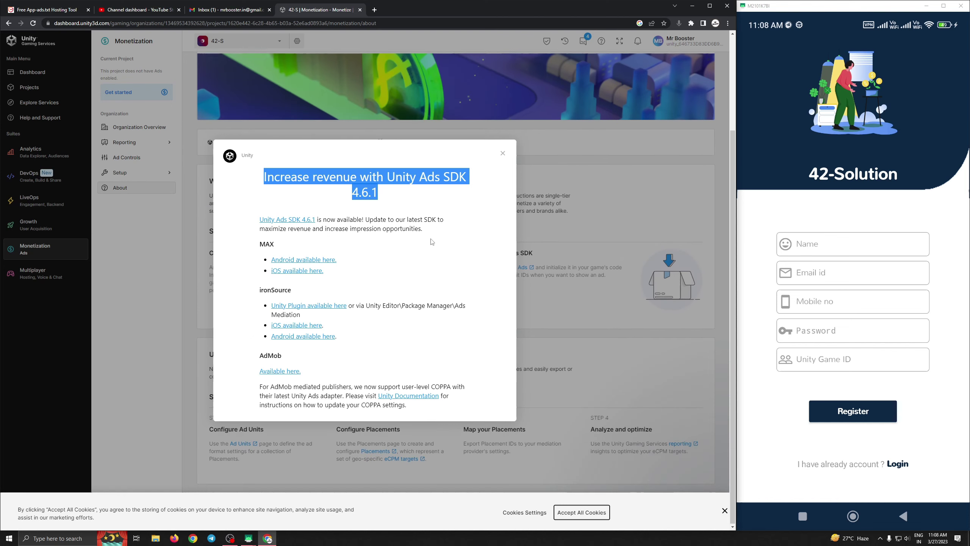
{"action": "left_click", "coordinate": [504, 153]}
{"action": "scroll", "coordinate": [420, 267], "scroll_direction": "up", "scroll_amount": 3}
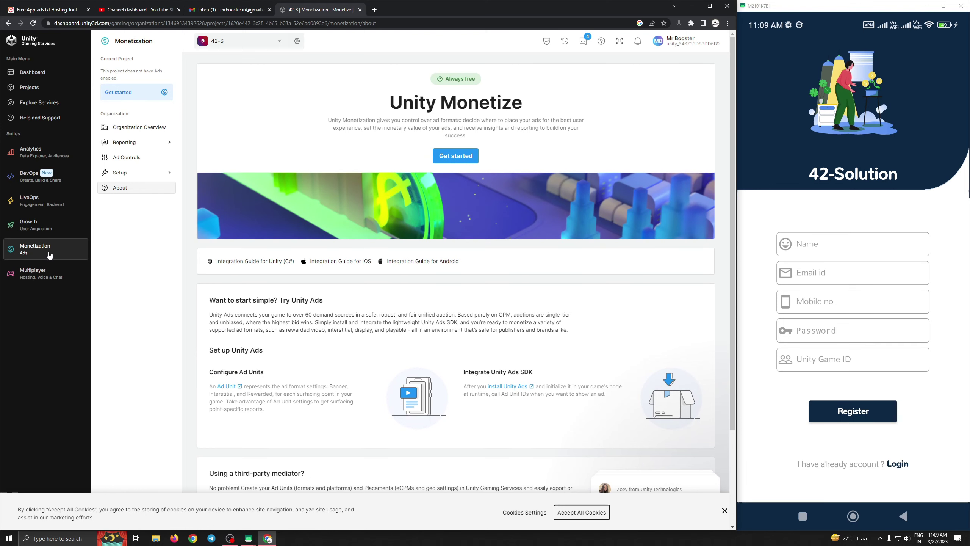
Choose Unity Ads only, start fresh, mark the app as not live, and add the project
{"action": "left_click", "coordinate": [451, 157]}
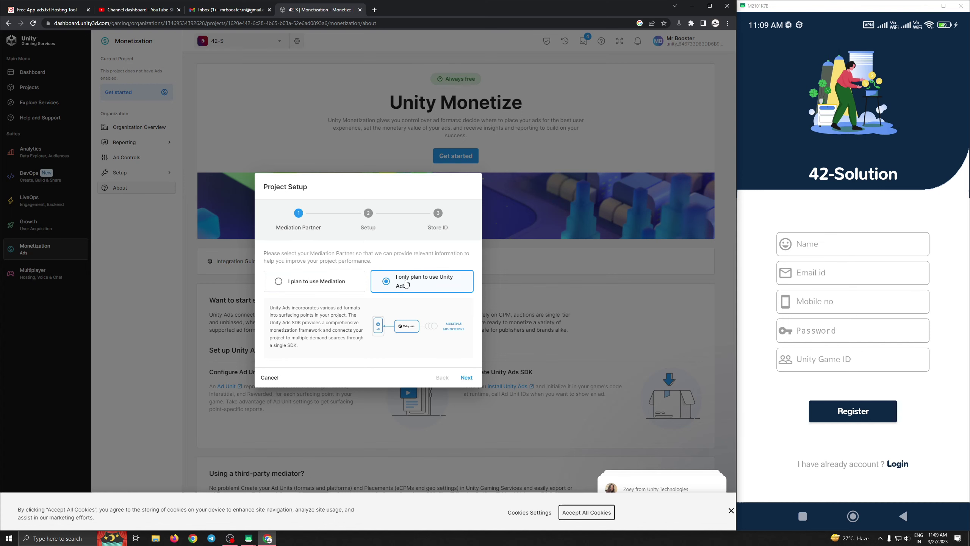
{"action": "left_click", "coordinate": [466, 378]}
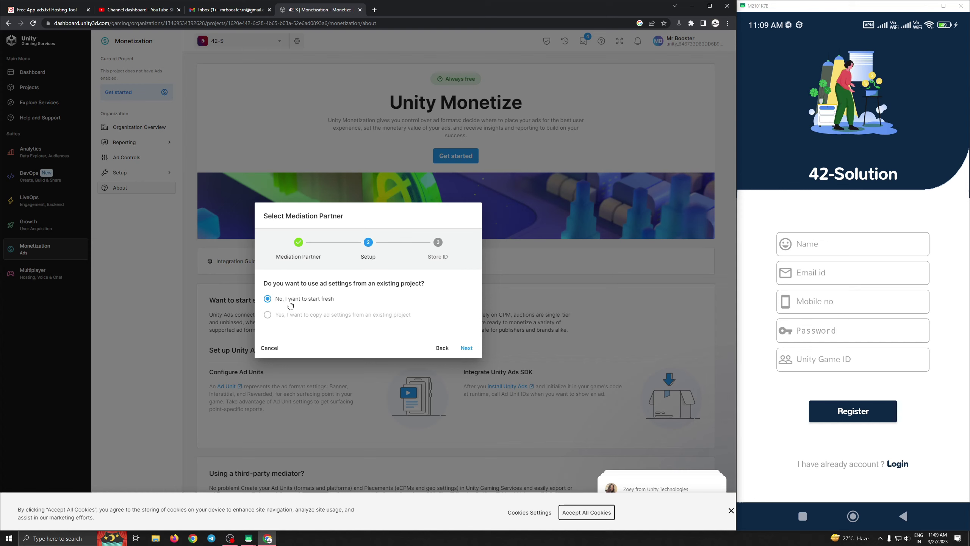
{"action": "left_click", "coordinate": [469, 351]}
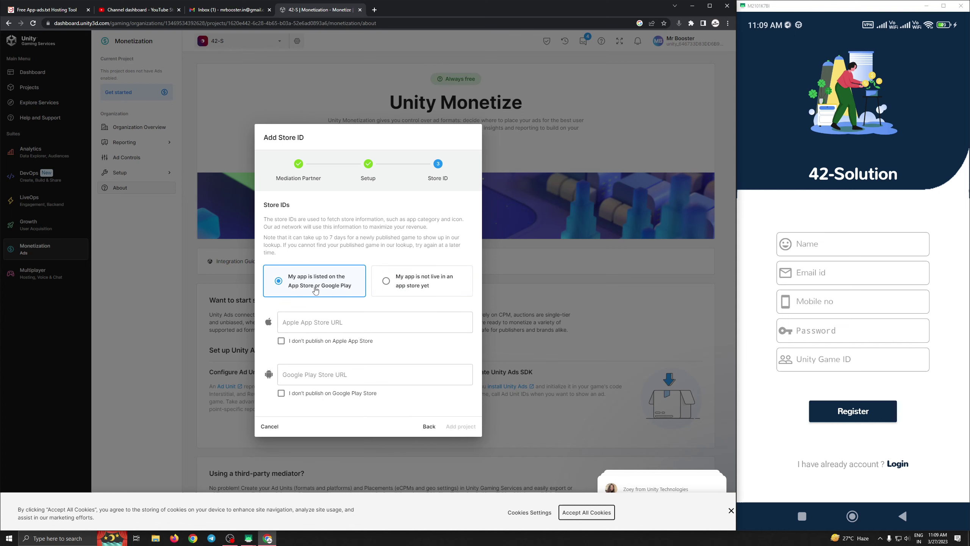
{"action": "left_click", "coordinate": [394, 288]}
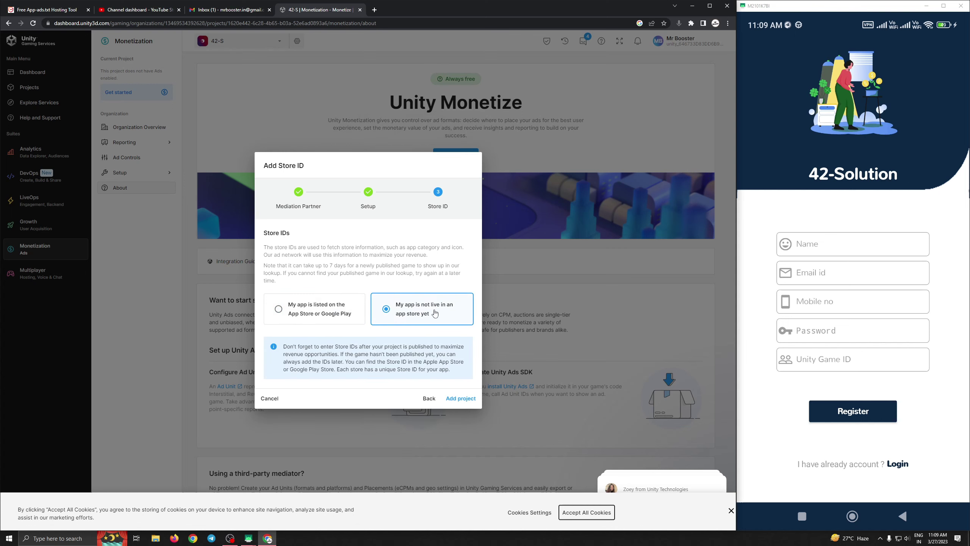
{"action": "left_click", "coordinate": [459, 402]}
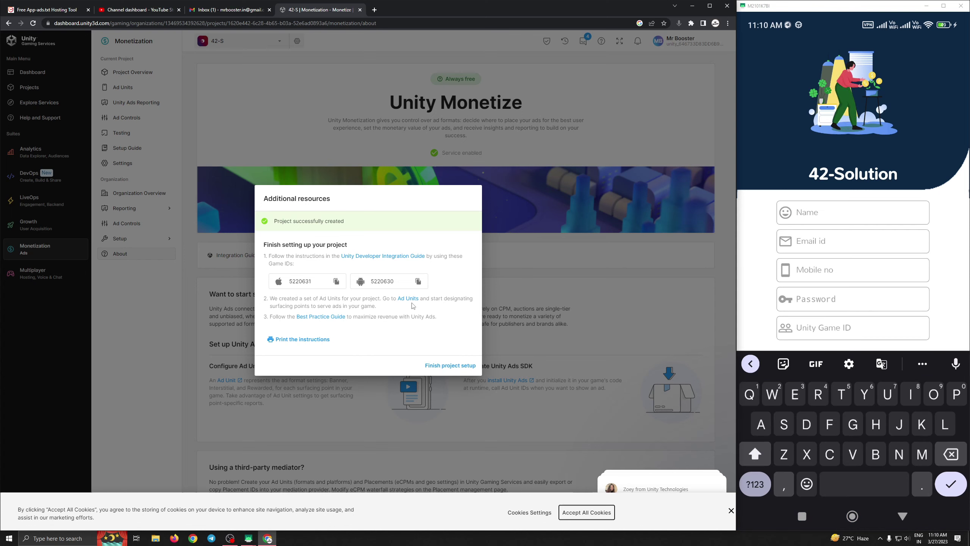
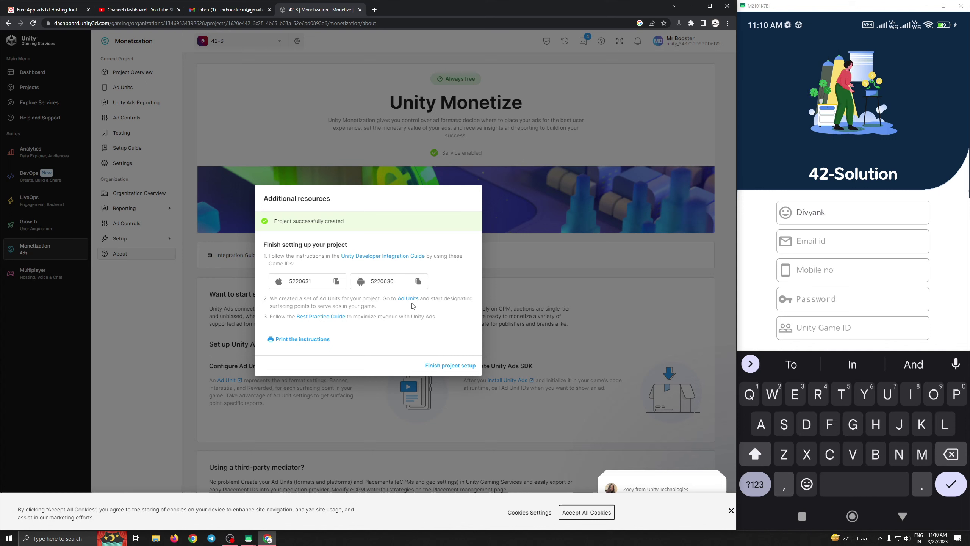
Fill the 42-Solution sign-up with the user's name, e-mail, mobile number and a password
{"action": "key", "text": "Return"}
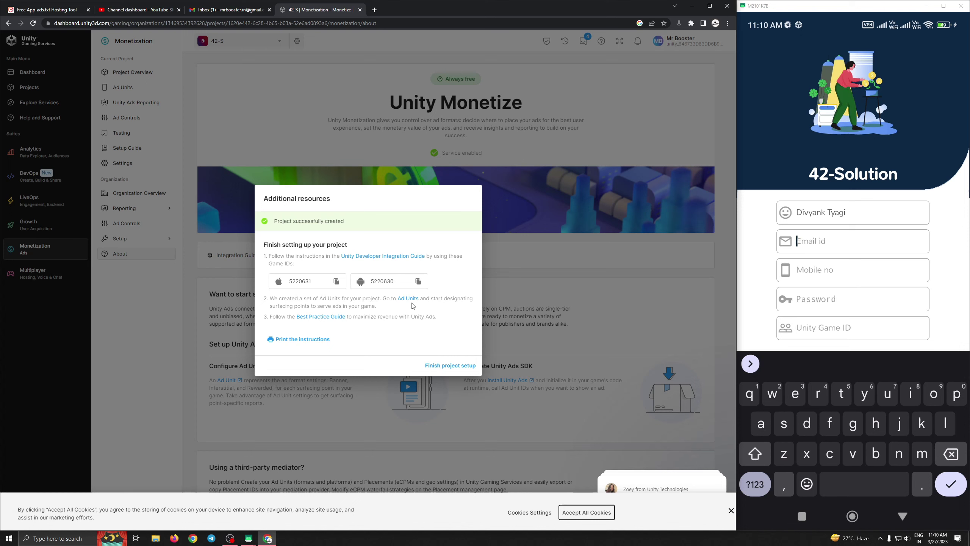
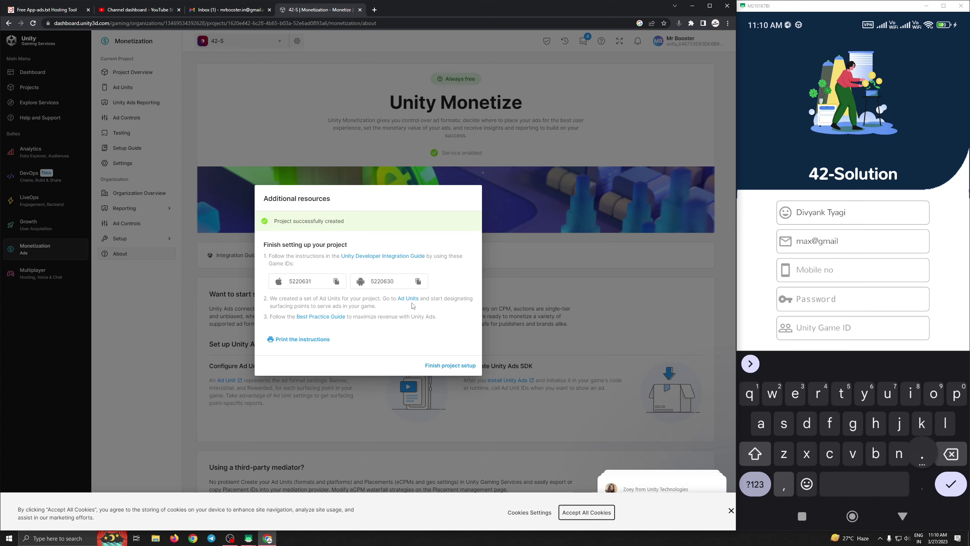
{"action": "key", "text": "Return"}
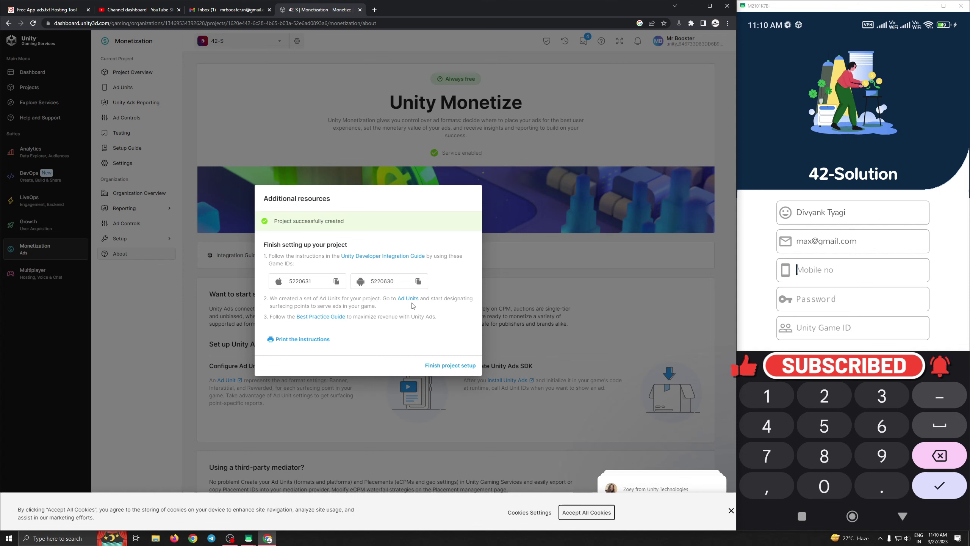
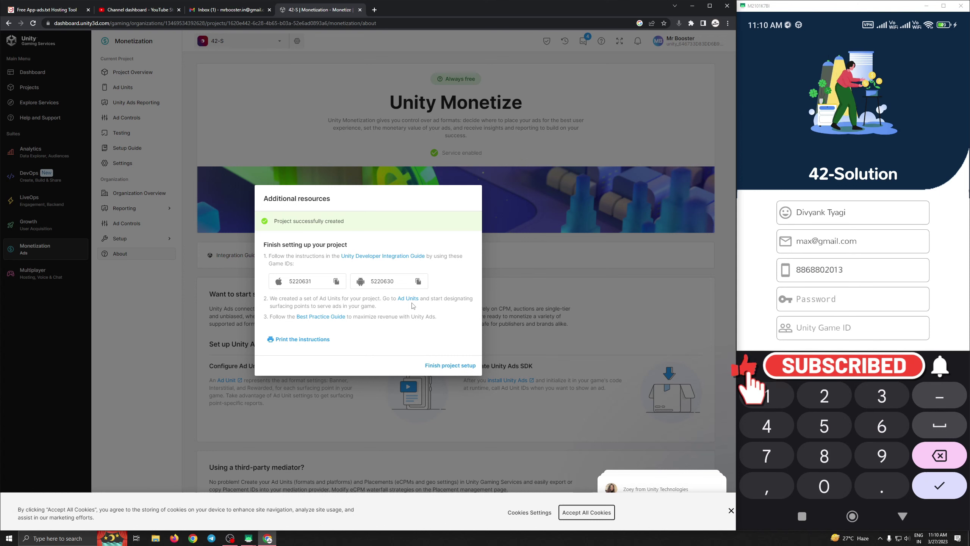
{"action": "left_click", "coordinate": [853, 299]}
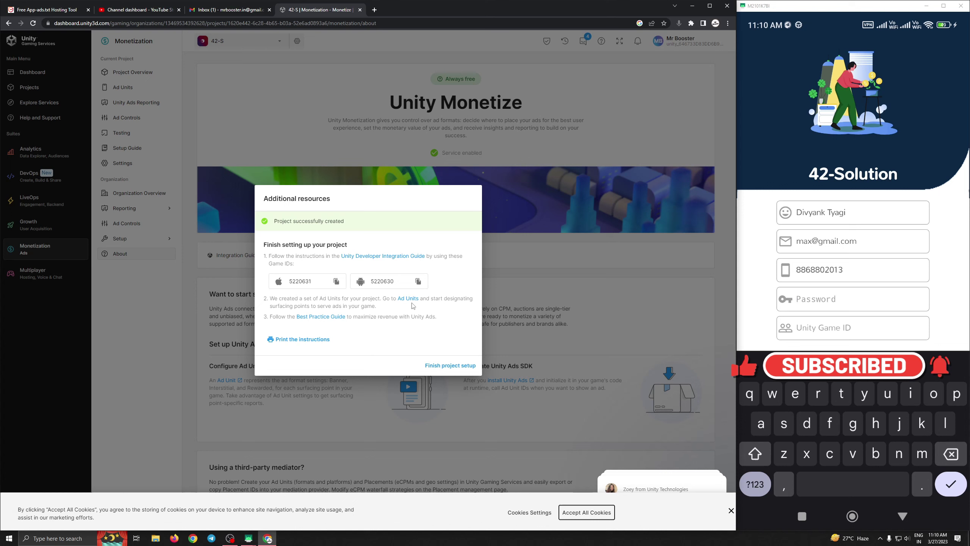
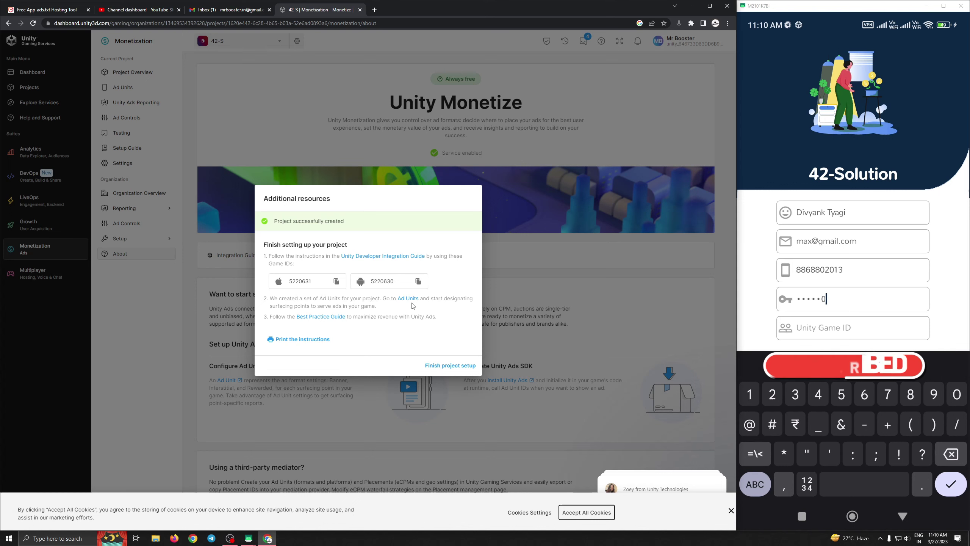
{"action": "key", "text": "Tab"}
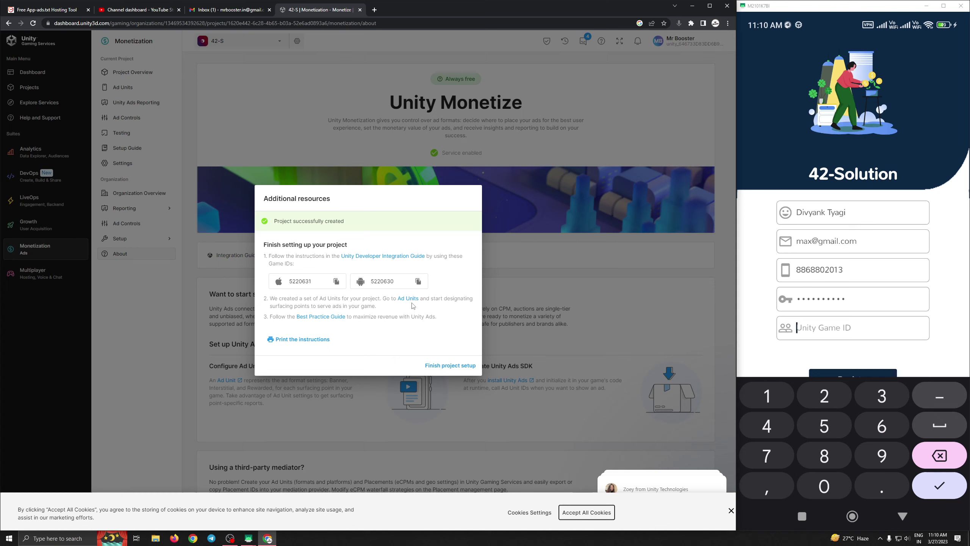
Enter 522063 in the Unity Game ID field and copy the Android Game ID from Unity
{"action": "type", "text": "5"}
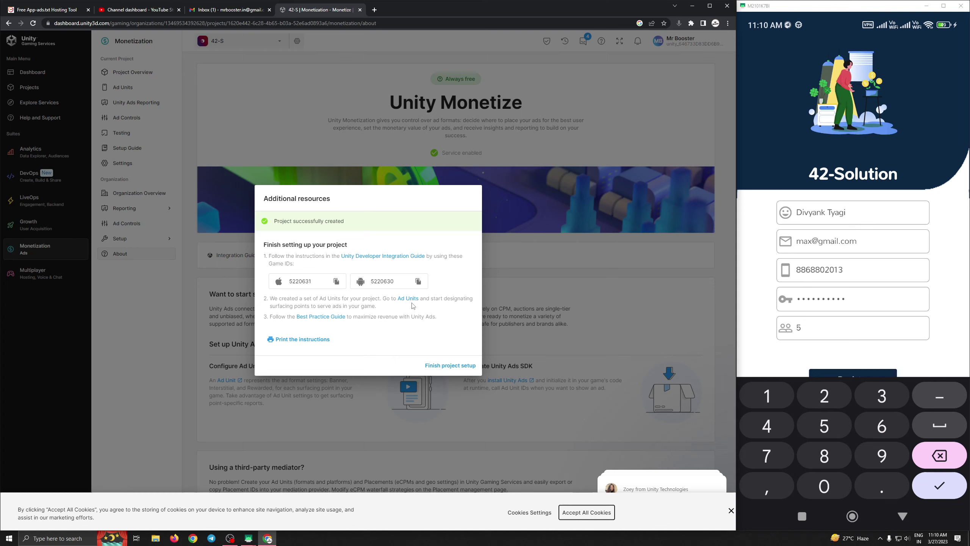
{"action": "type", "text": "220"}
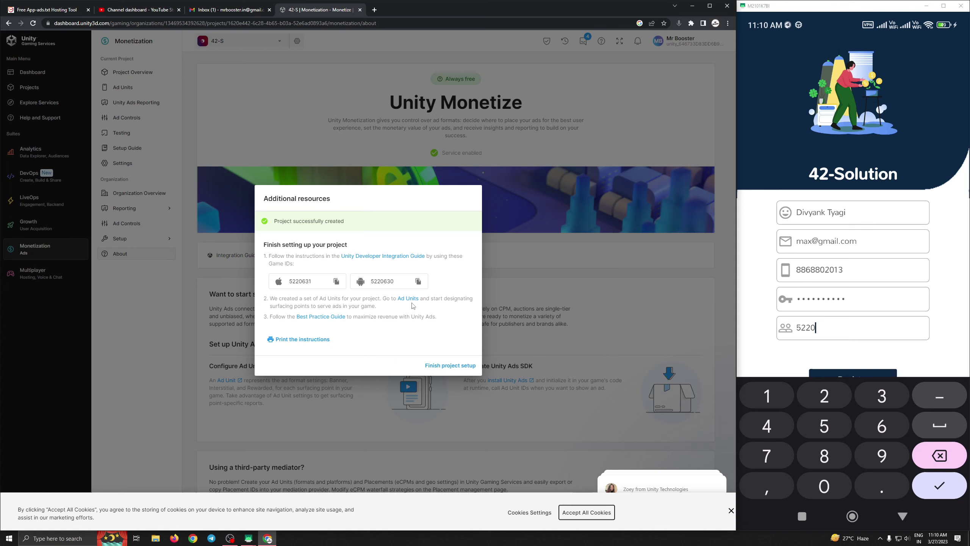
{"action": "type", "text": "630"}
{"action": "key", "text": "Escape"}
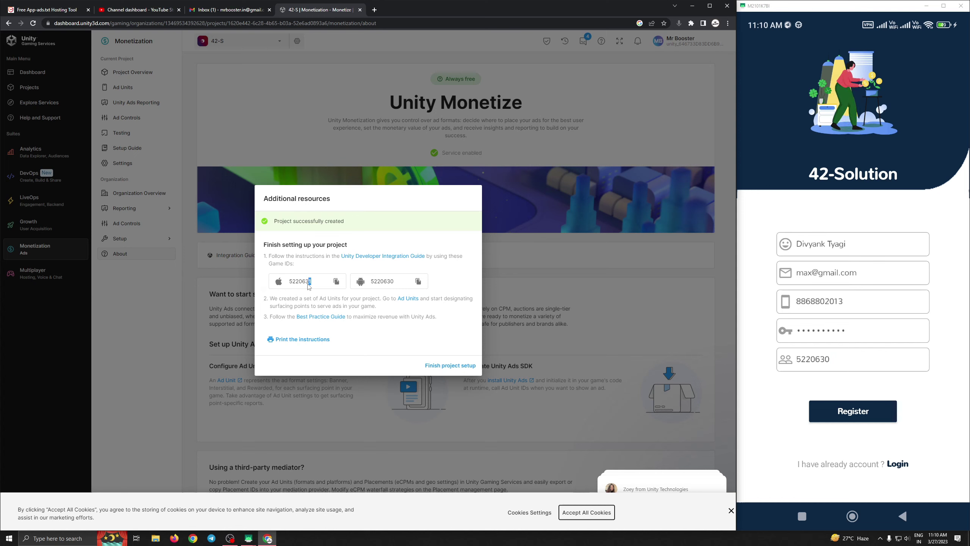
{"action": "left_click_drag", "start_coordinate": [309, 286], "coordinate": [294, 287]}
{"action": "left_click_drag", "start_coordinate": [396, 287], "coordinate": [371, 287]}
Register in 42-Solution, finish the 42-S project setup, and dismiss the Welcome to Unity Monetize tour
{"action": "left_click", "coordinate": [829, 414]}
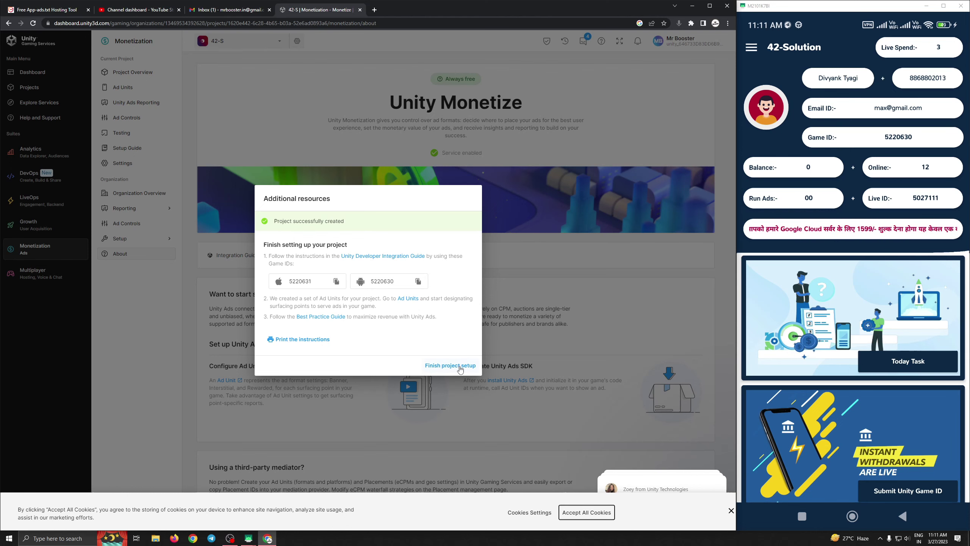
{"action": "left_click", "coordinate": [459, 366]}
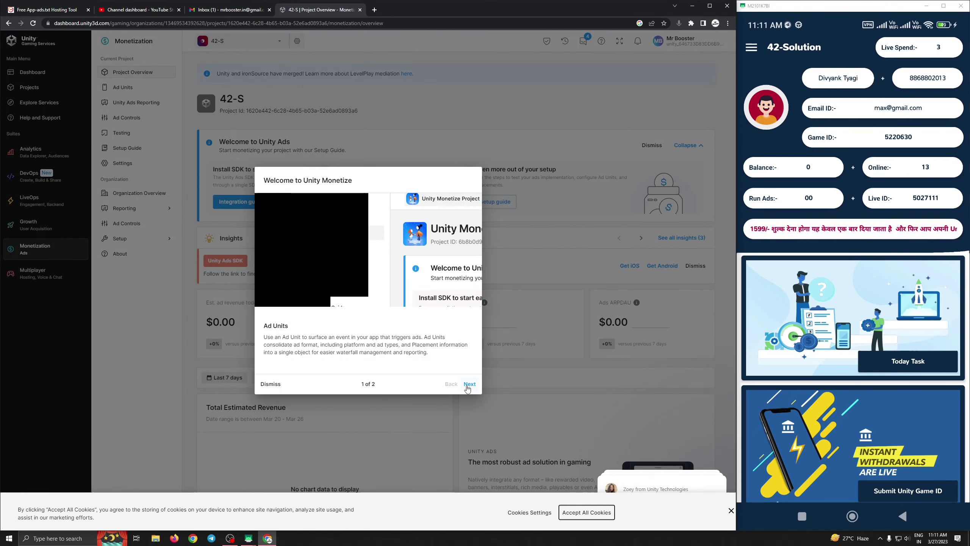
{"action": "left_click", "coordinate": [470, 384]}
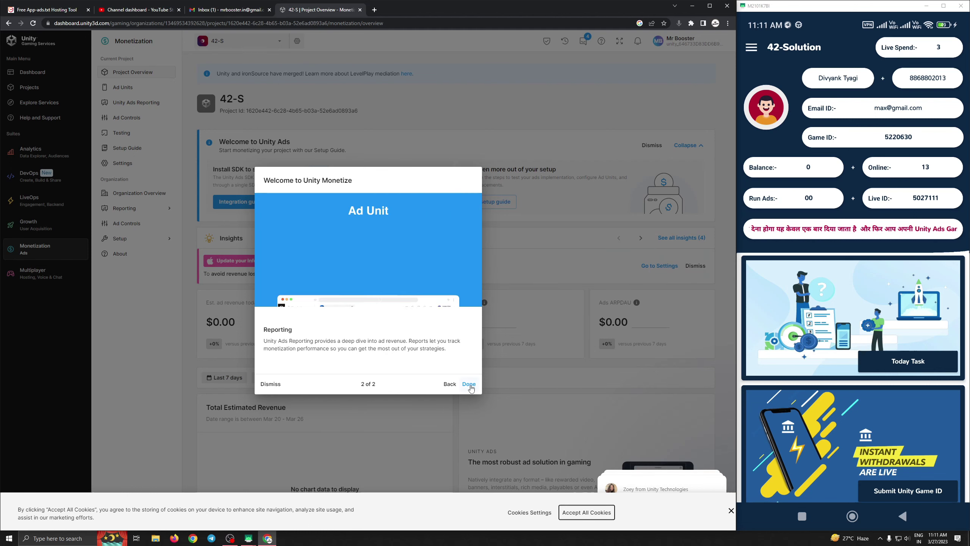
{"action": "left_click", "coordinate": [470, 384]}
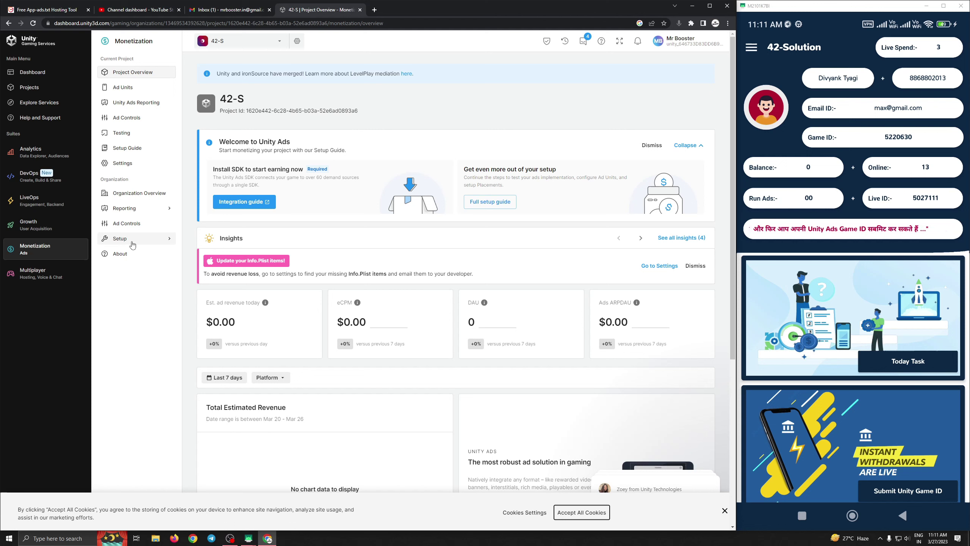
Open Setup > Organization Settings and dismiss the support chat popup and cookie notice
{"action": "left_click", "coordinate": [144, 245]}
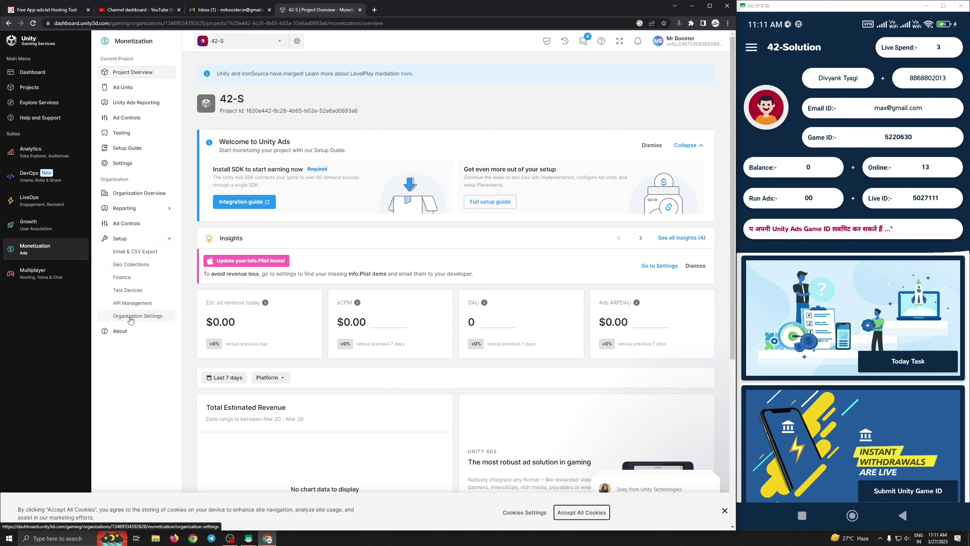
{"action": "left_click", "coordinate": [150, 317]}
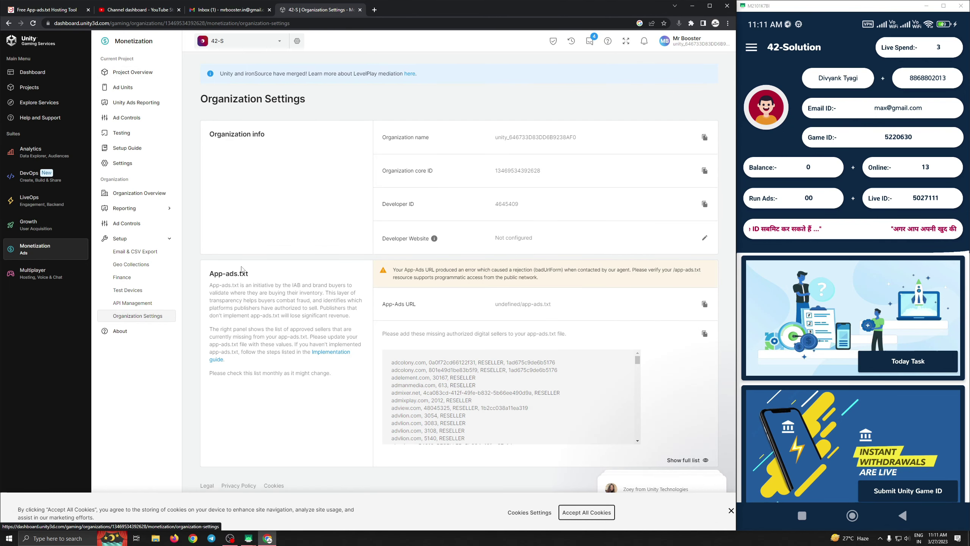
{"action": "left_click_drag", "start_coordinate": [210, 275], "coordinate": [252, 276]}
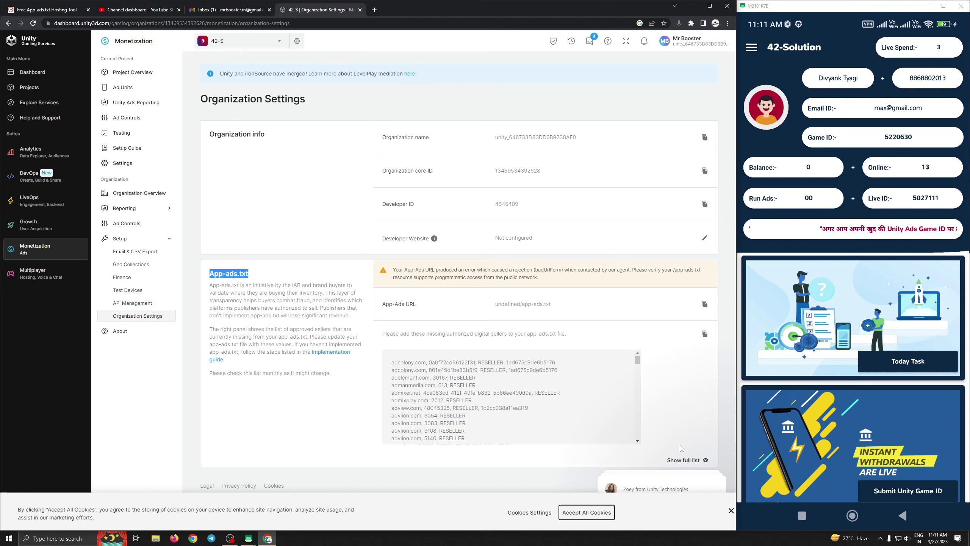
{"action": "left_click", "coordinate": [719, 369]}
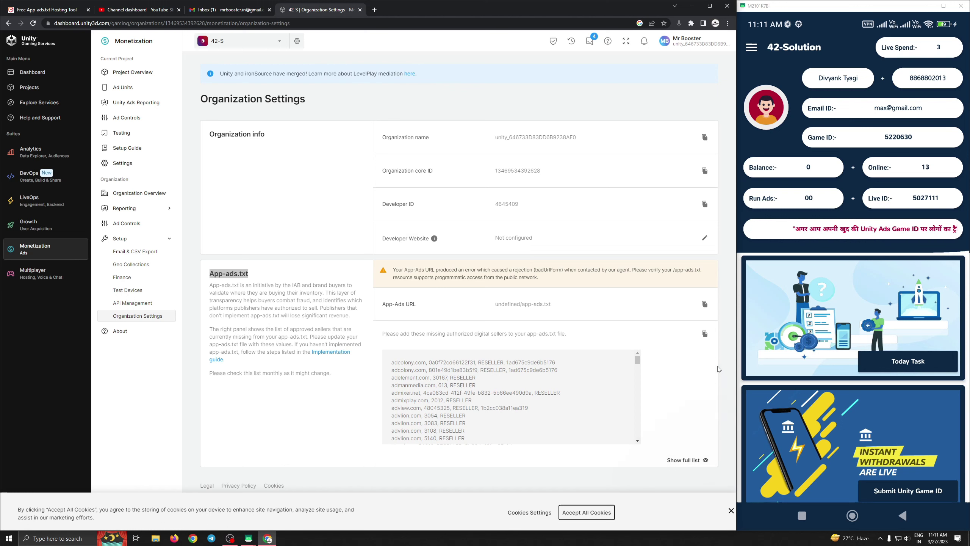
{"action": "left_click", "coordinate": [731, 510]}
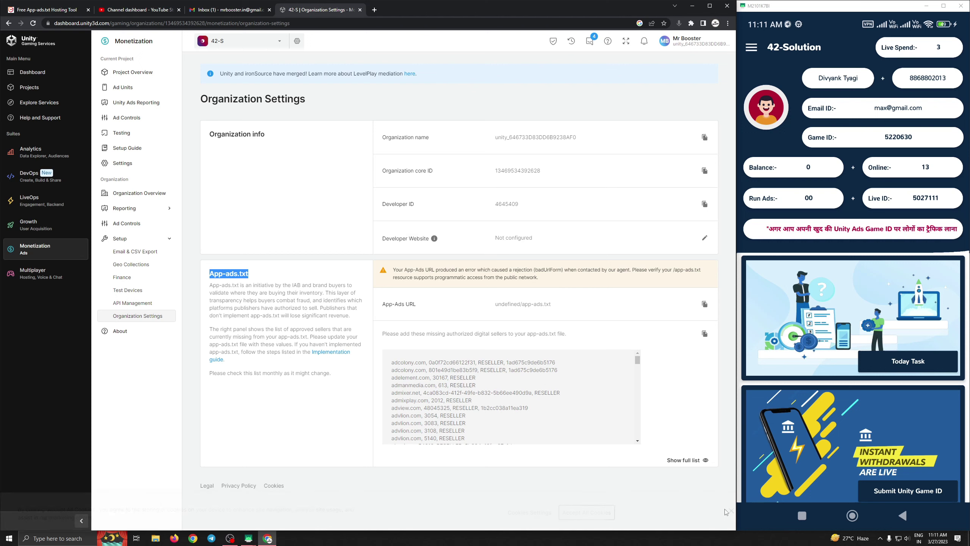
Show the full list of app-ads.txt seller entries and scroll through the missing sellers
{"action": "left_click", "coordinate": [686, 460]}
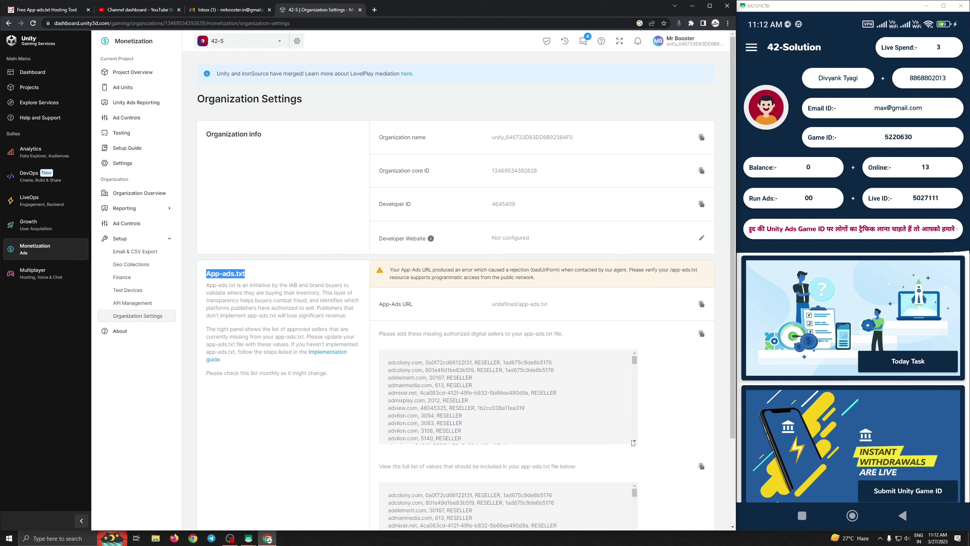
{"action": "scroll", "coordinate": [634, 420], "scroll_direction": "down", "scroll_amount": 5}
{"action": "scroll", "coordinate": [636, 404], "scroll_direction": "down", "scroll_amount": 3}
{"action": "scroll", "coordinate": [519, 283], "scroll_direction": "down", "scroll_amount": 3}
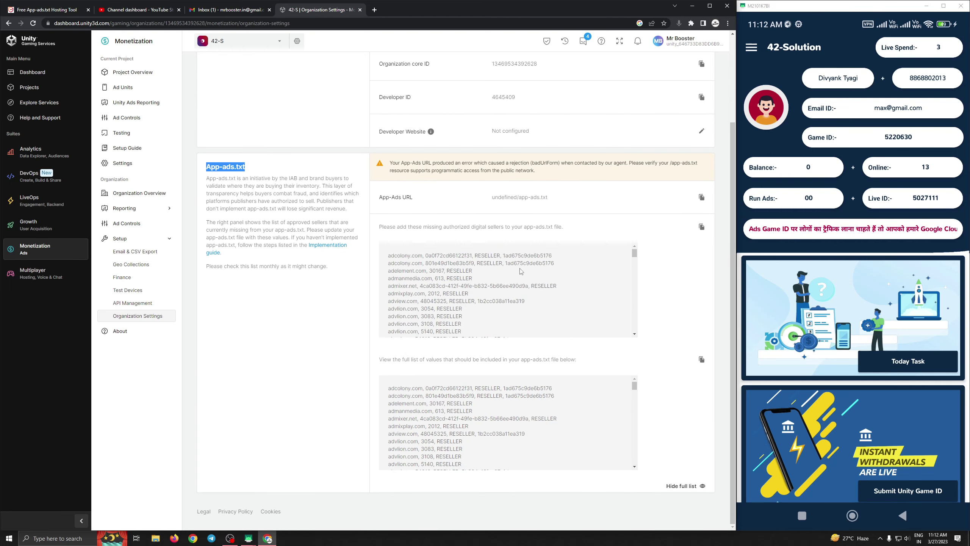
{"action": "scroll", "coordinate": [519, 283], "scroll_direction": "down", "scroll_amount": 3}
{"action": "scroll", "coordinate": [504, 395], "scroll_direction": "down", "scroll_amount": 3}
{"action": "scroll", "coordinate": [504, 394], "scroll_direction": "down", "scroll_amount": 3}
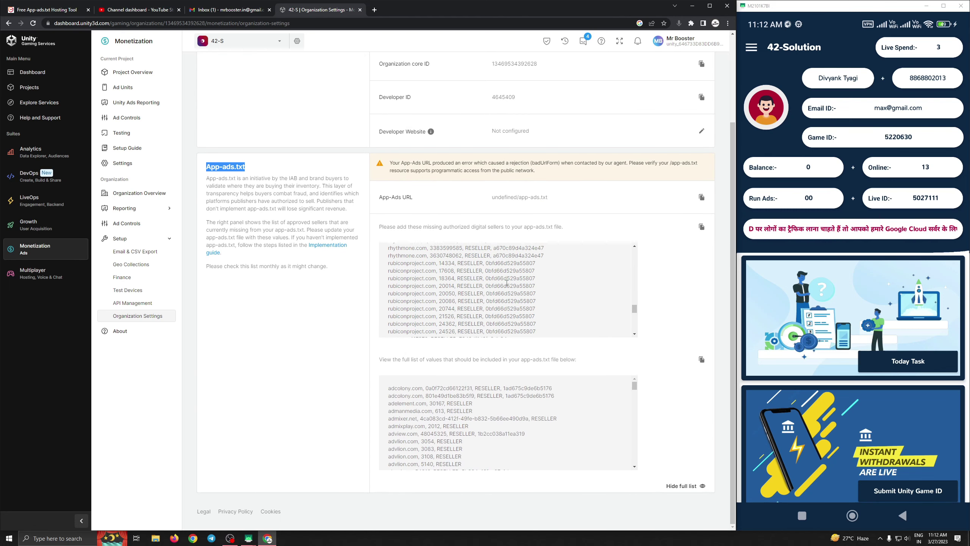
{"action": "scroll", "coordinate": [663, 398], "scroll_direction": "up", "scroll_amount": 2}
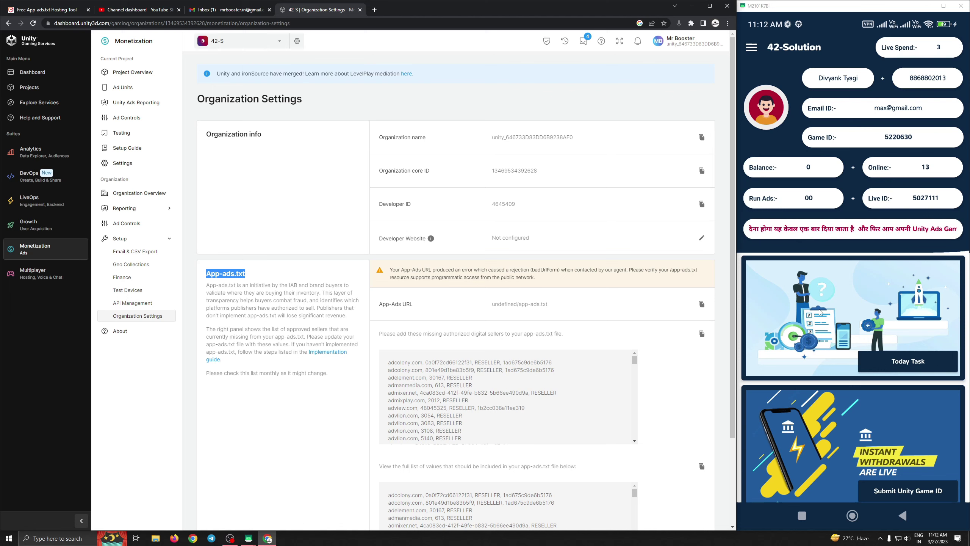
{"action": "scroll", "coordinate": [820, 312], "scroll_direction": "down", "scroll_amount": 1}
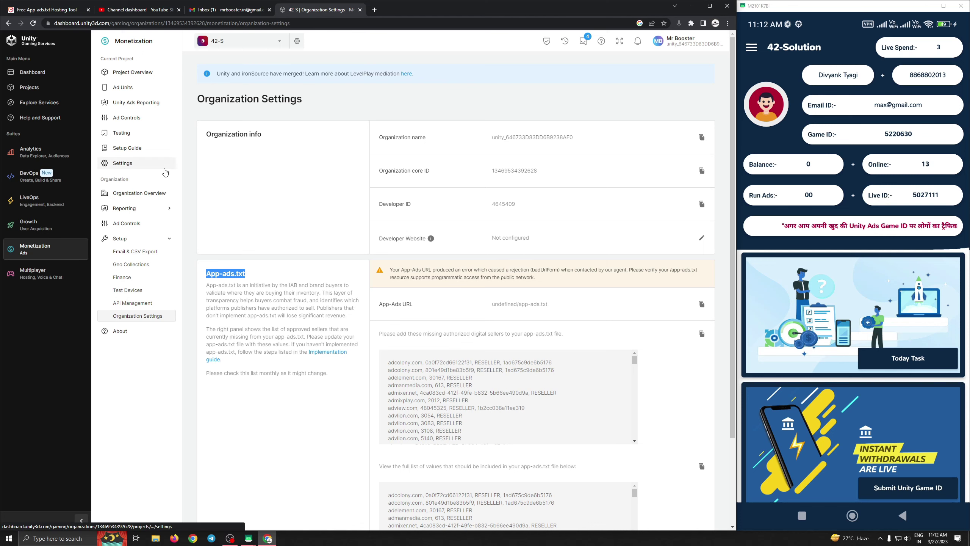
{"action": "scroll", "coordinate": [478, 405], "scroll_direction": "down", "scroll_amount": 10}
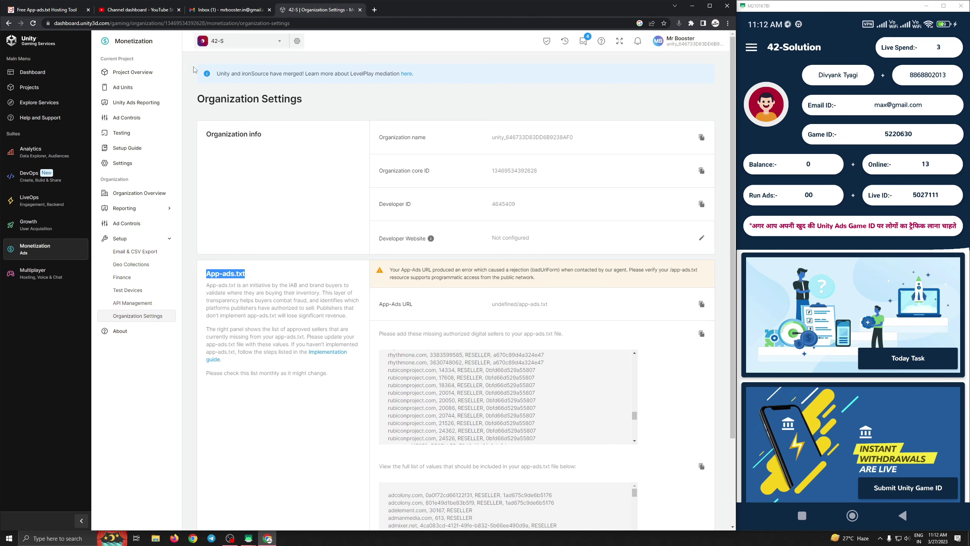
Copy the Google account e-mail address from the Chrome profile menu
{"action": "left_click", "coordinate": [46, 9]}
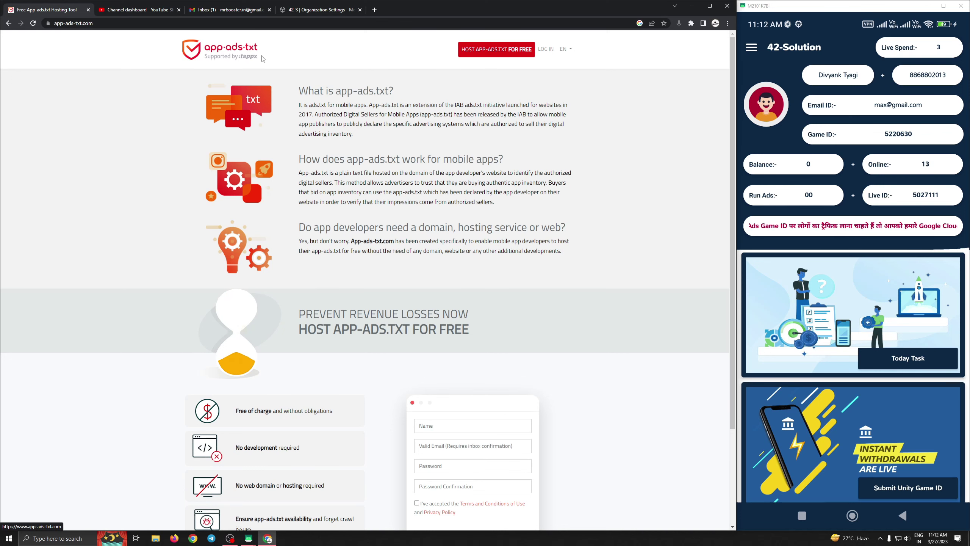
{"action": "scroll", "coordinate": [375, 194], "scroll_direction": "down", "scroll_amount": 3}
{"action": "scroll", "coordinate": [307, 302], "scroll_direction": "up", "scroll_amount": 3}
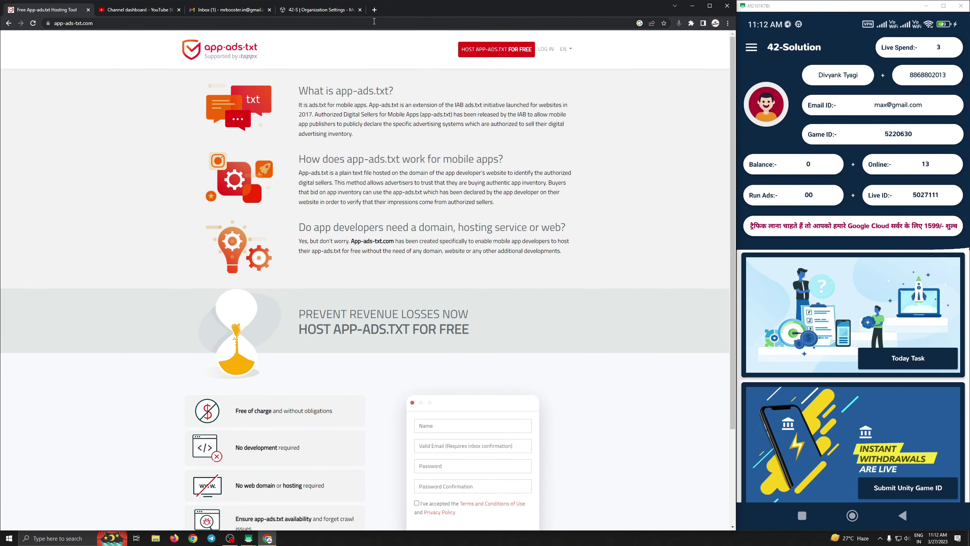
{"action": "key", "text": "ctrl+t"}
{"action": "left_click", "coordinate": [723, 55]}
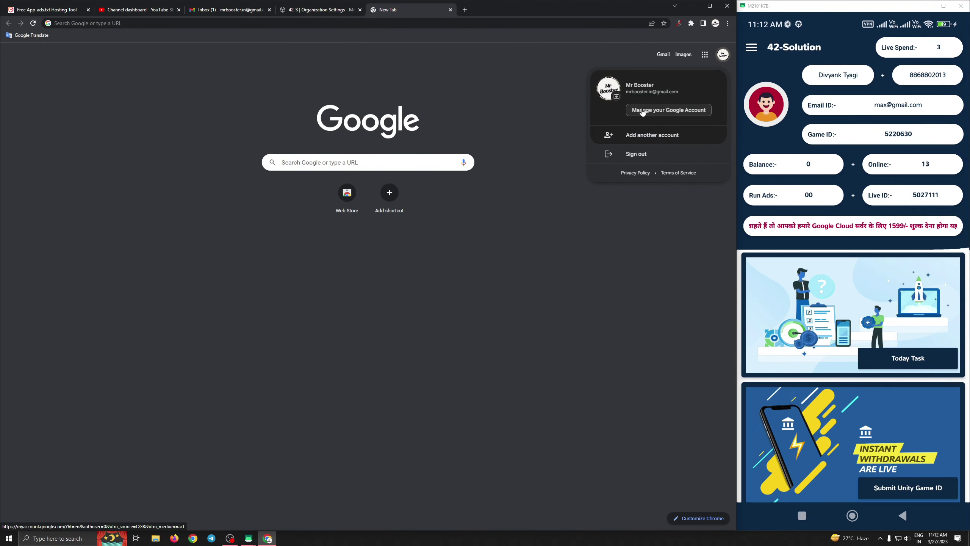
{"action": "mouse_move", "coordinate": [626, 84]}
{"action": "left_mouse_down"}
{"action": "mouse_move", "coordinate": [660, 93]}
{"action": "mouse_move", "coordinate": [627, 91]}
{"action": "left_mouse_up"}
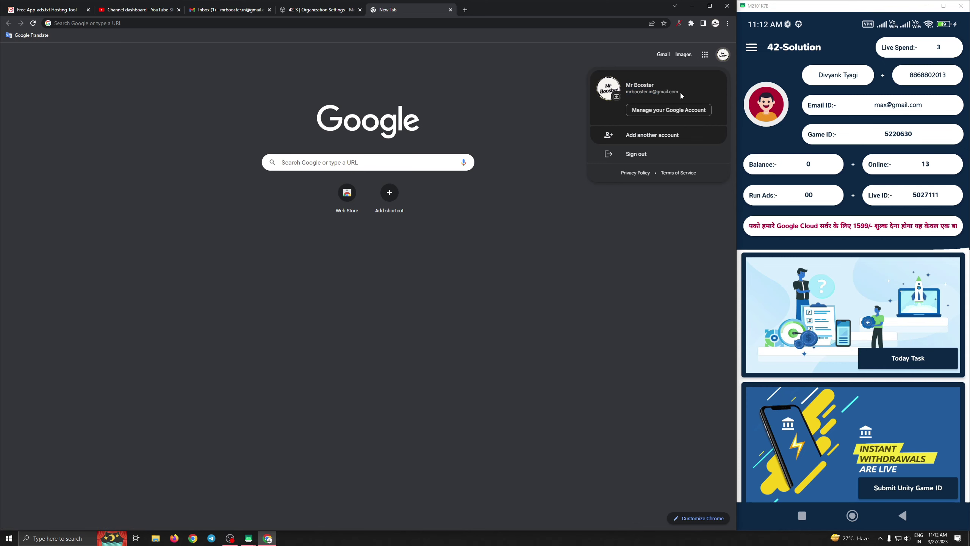
{"action": "right_click", "coordinate": [628, 92]}
{"action": "left_click", "coordinate": [636, 98]}
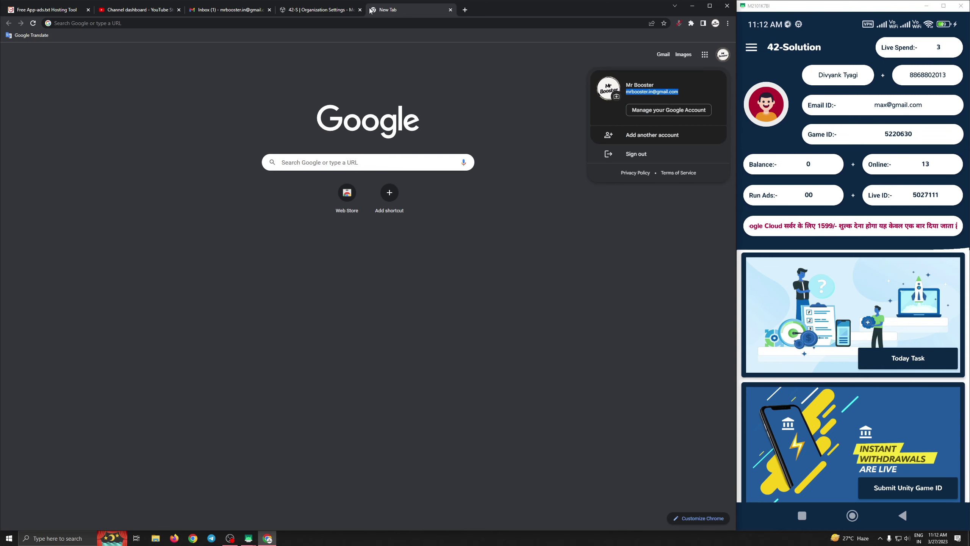
Paste the e-mail into the app-ads-txt.com Name field and trim it to just the username
{"action": "left_click", "coordinate": [295, 7]}
{"action": "left_click", "coordinate": [229, 10]}
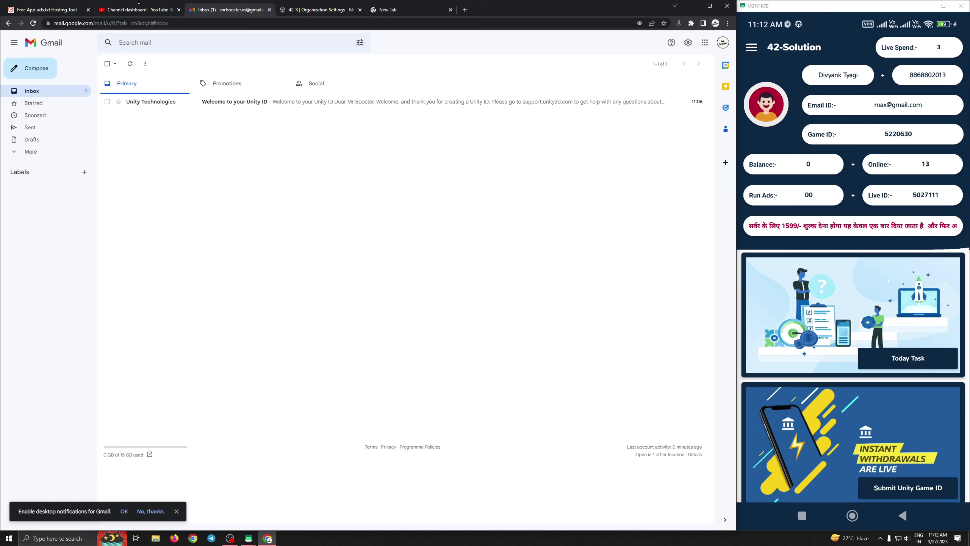
{"action": "left_click", "coordinate": [171, 11]}
{"action": "left_click", "coordinate": [46, 10]}
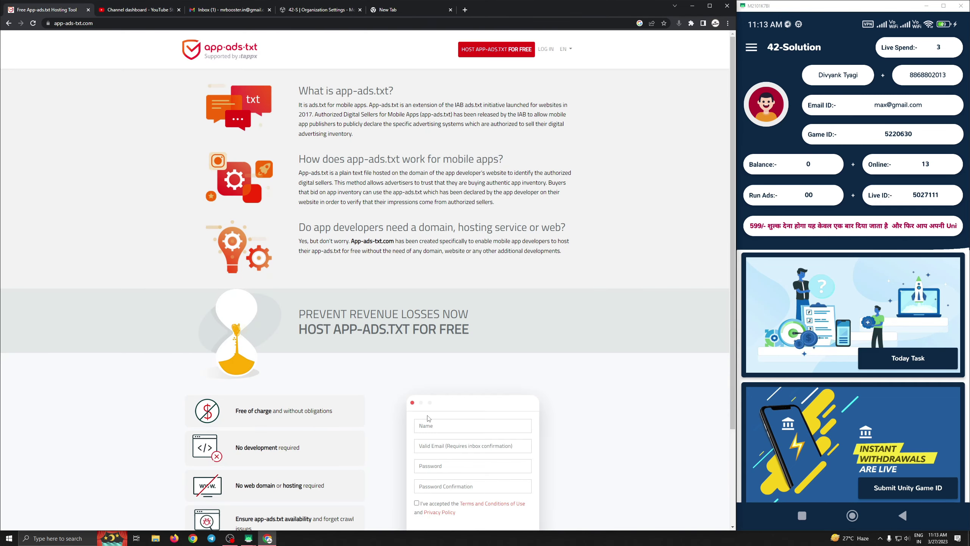
{"action": "left_click", "coordinate": [437, 425]}
{"action": "key", "text": "ctrl+v"}
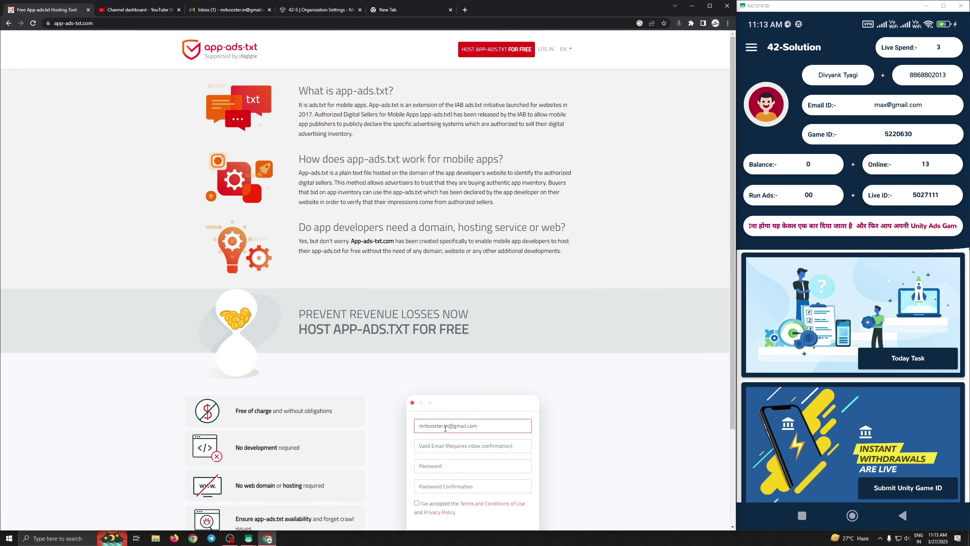
{"action": "left_click_drag", "start_coordinate": [447, 426], "coordinate": [478, 426]}
{"action": "key", "text": "BackSpace"}
{"action": "scroll", "coordinate": [455, 364], "scroll_direction": "down", "scroll_amount": 3}
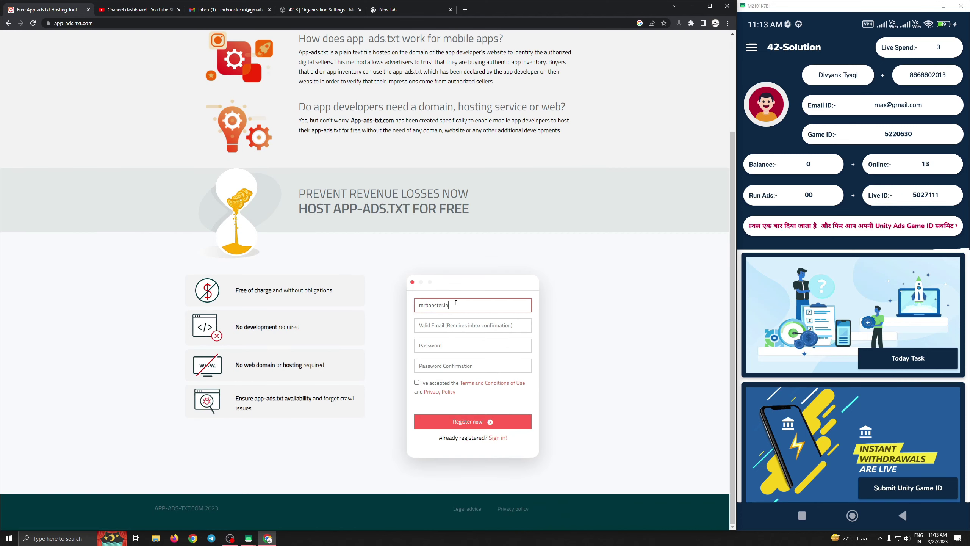
{"action": "key", "text": "BackSpace"}
Paste the e-mail, use the suggested strong password, accept the terms and submit the registration
{"action": "left_click", "coordinate": [448, 328]}
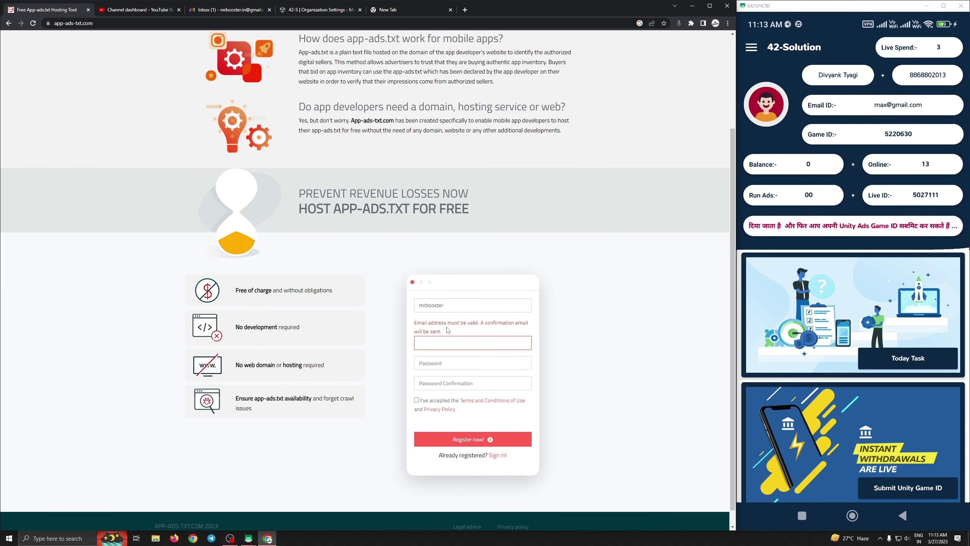
{"action": "key", "text": "ctrl+v"}
{"action": "key", "text": "Tab"}
{"action": "left_click", "coordinate": [496, 367]}
{"action": "left_click", "coordinate": [416, 382]}
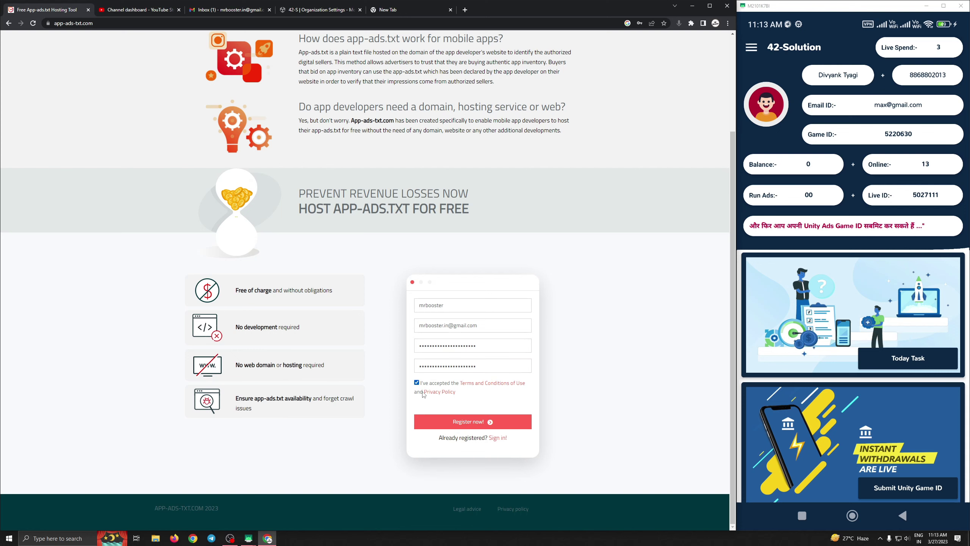
{"action": "key", "text": "Return"}
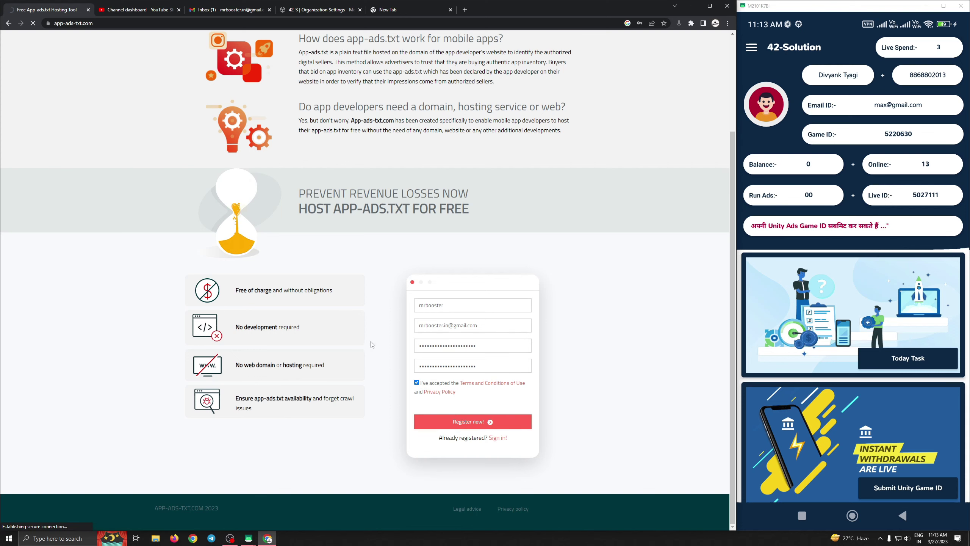
Dismiss the save-password prompt, then open the app-ads-txt 'Verify Email Address' message in Gmail and confirm
{"action": "left_click", "coordinate": [220, 10]}
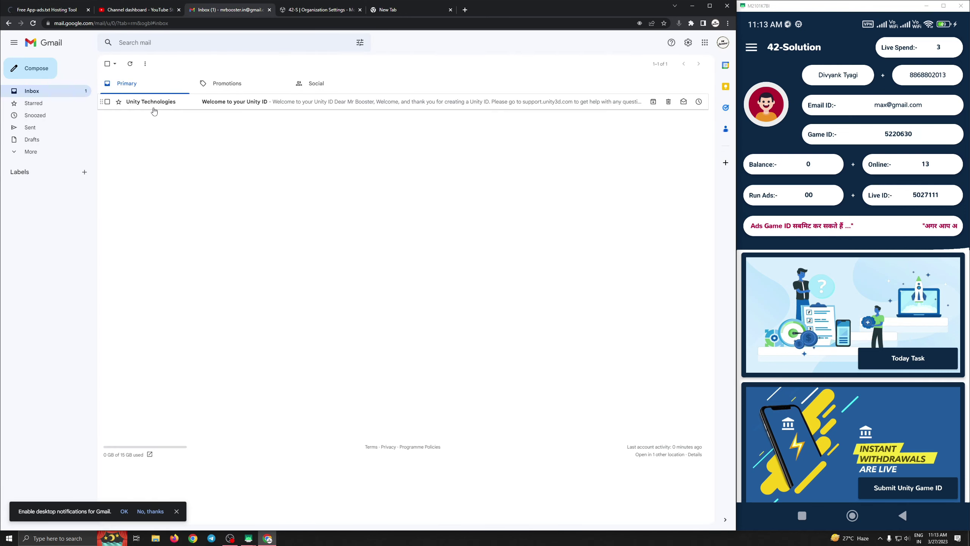
{"action": "left_click", "coordinate": [35, 8]}
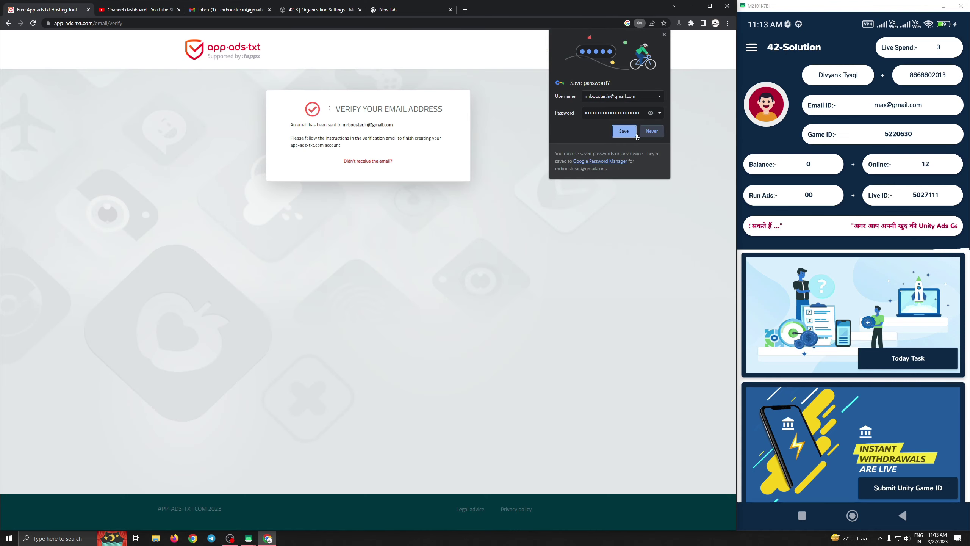
{"action": "left_click", "coordinate": [624, 131]}
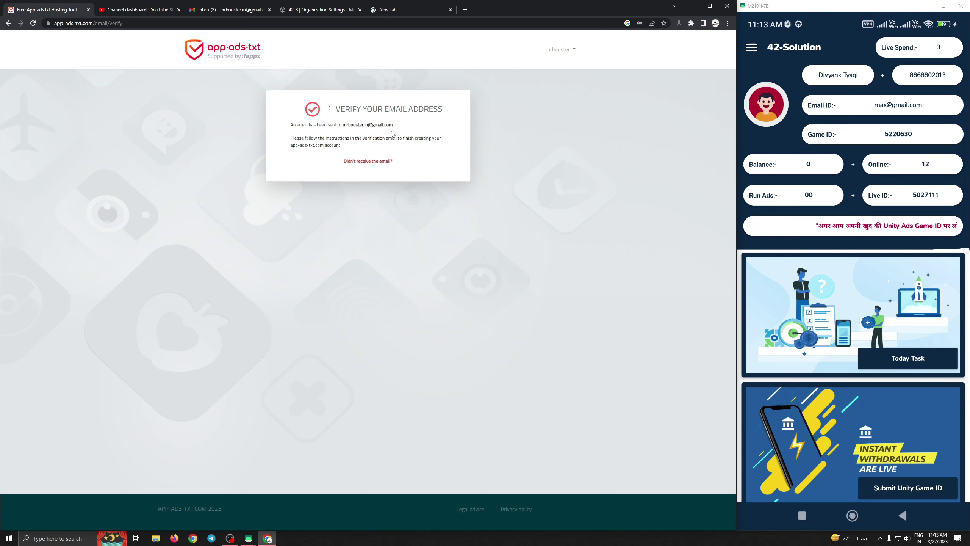
{"action": "key", "text": "ctrl+3"}
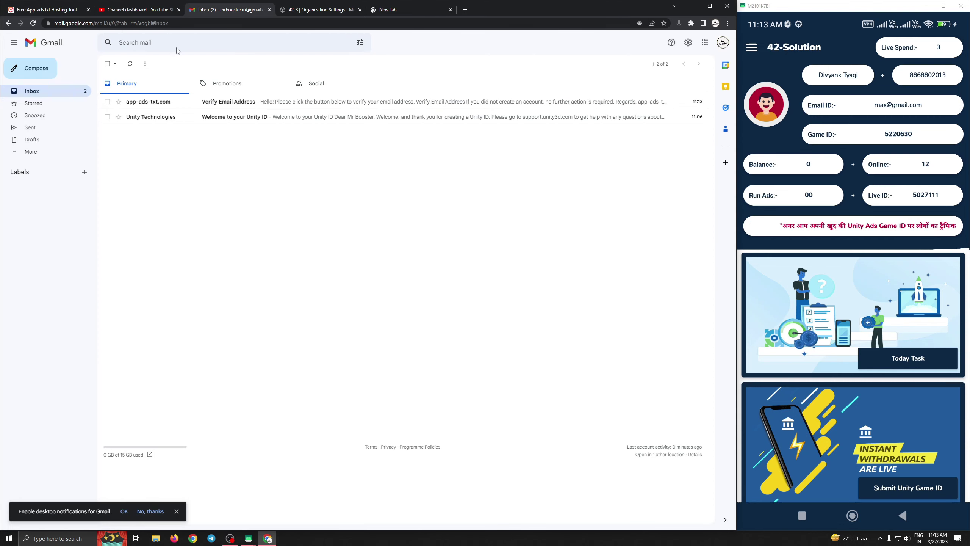
{"action": "key", "text": "ctrl+1"}
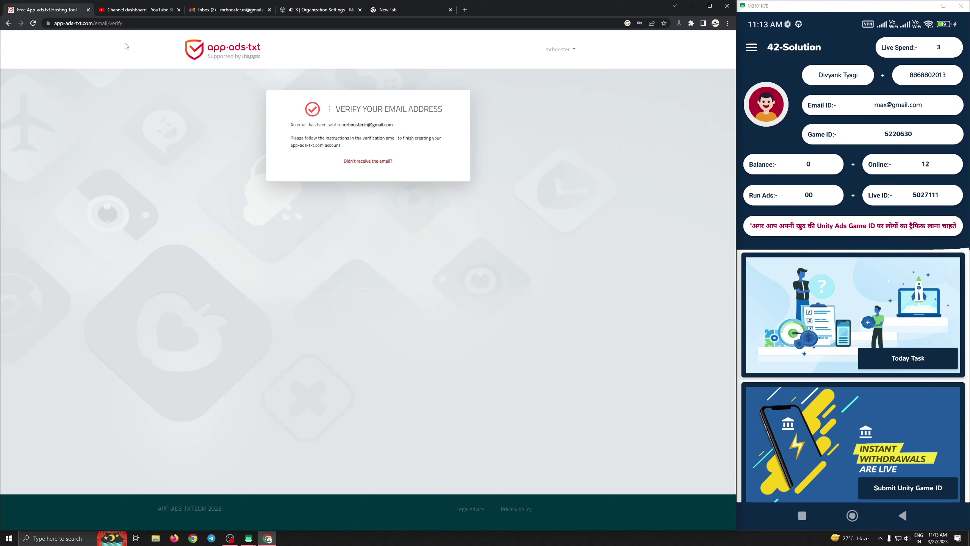
{"action": "left_click", "coordinate": [229, 10]}
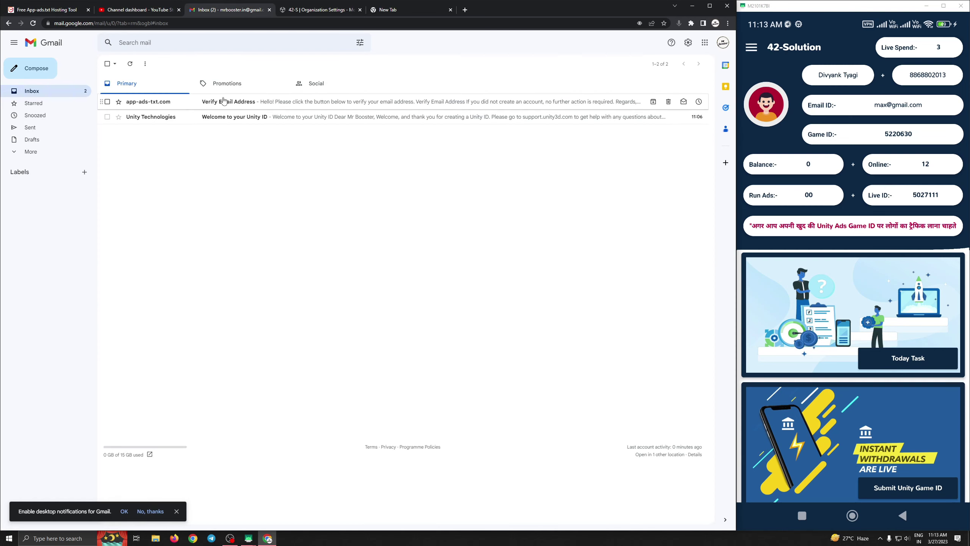
{"action": "left_click", "coordinate": [228, 101]}
{"action": "left_click", "coordinate": [424, 217]}
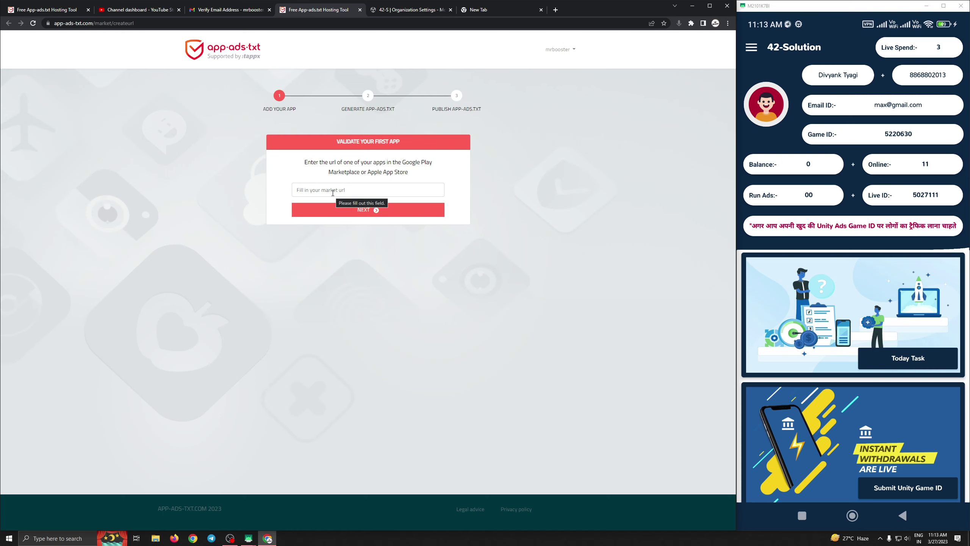
Search 'hi browser app' and open the Hi Browser-Private&Fast Google Play listing
{"action": "left_click", "coordinate": [554, 8]}
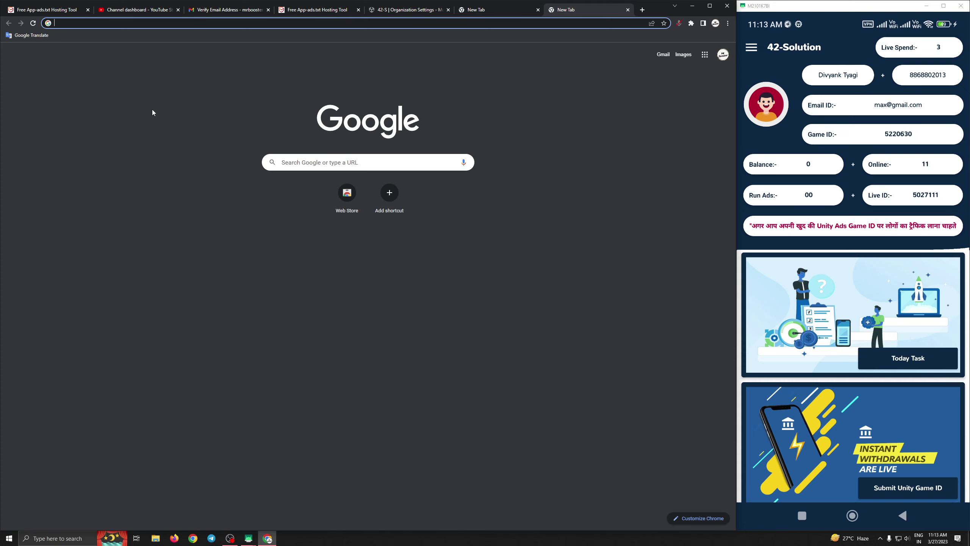
{"action": "type", "text": "hi"}
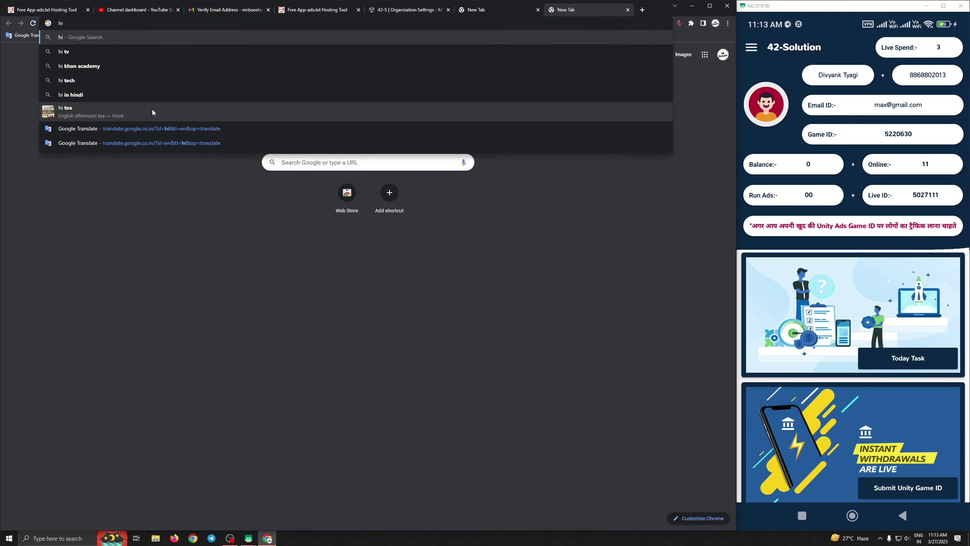
{"action": "type", "text": " brow"}
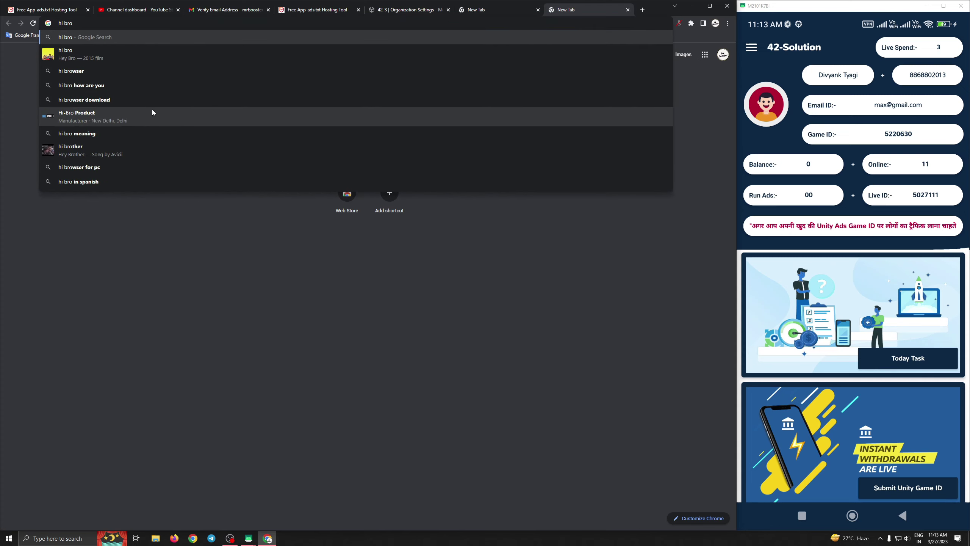
{"action": "type", "text": "ser app"}
{"action": "key", "text": "Return"}
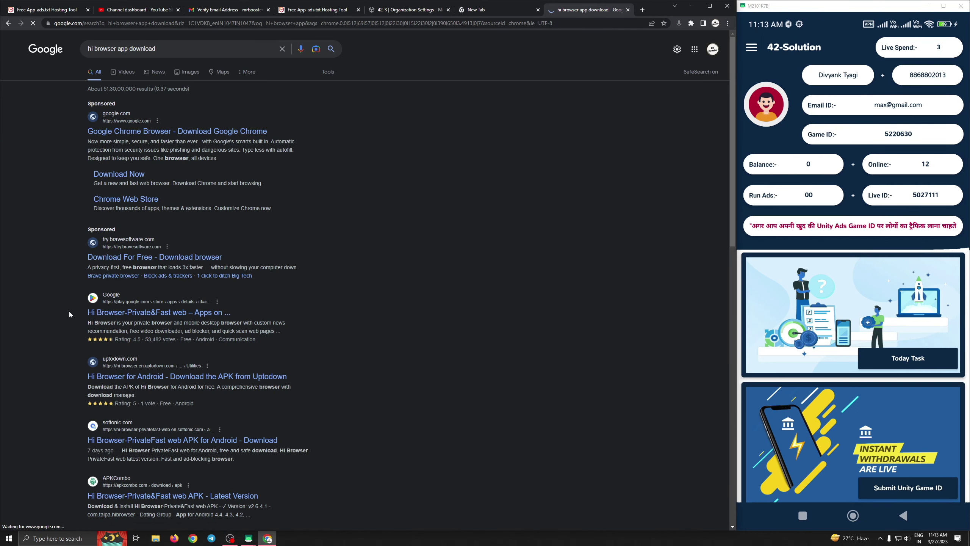
{"action": "left_click", "coordinate": [113, 314]}
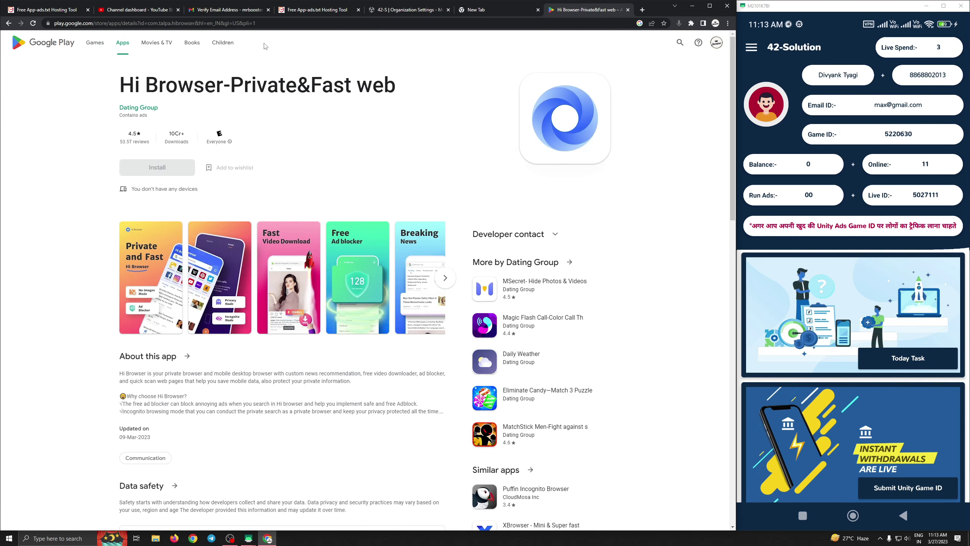
Strip the &hl parameters from the Play Store URL and cut the trimmed link
{"action": "left_click", "coordinate": [274, 24]}
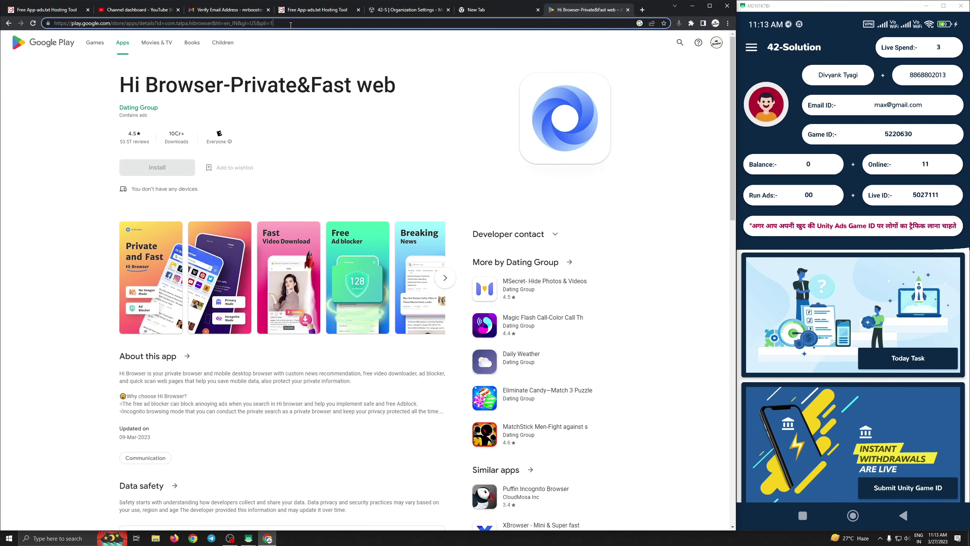
{"action": "left_click_drag", "start_coordinate": [274, 24], "coordinate": [226, 34]}
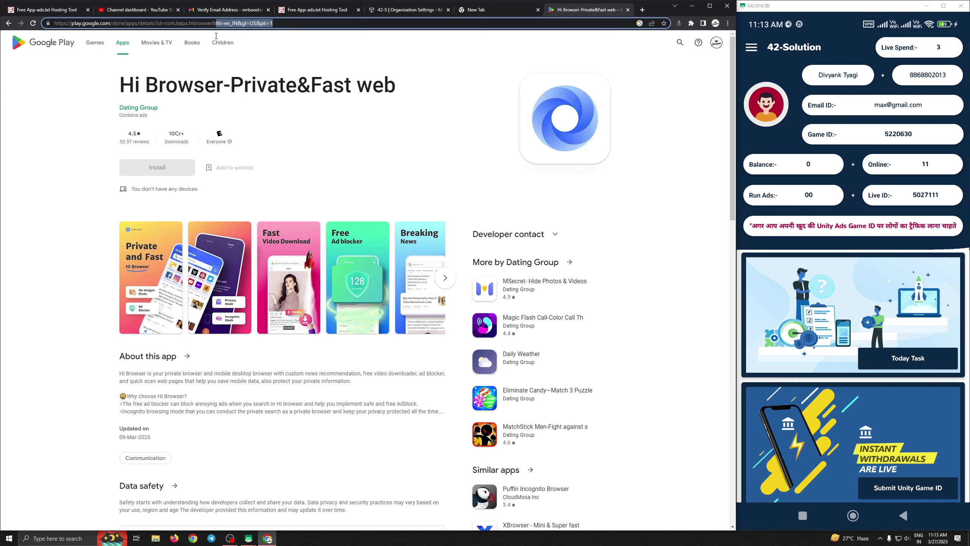
{"action": "key", "text": "BackSpace"}
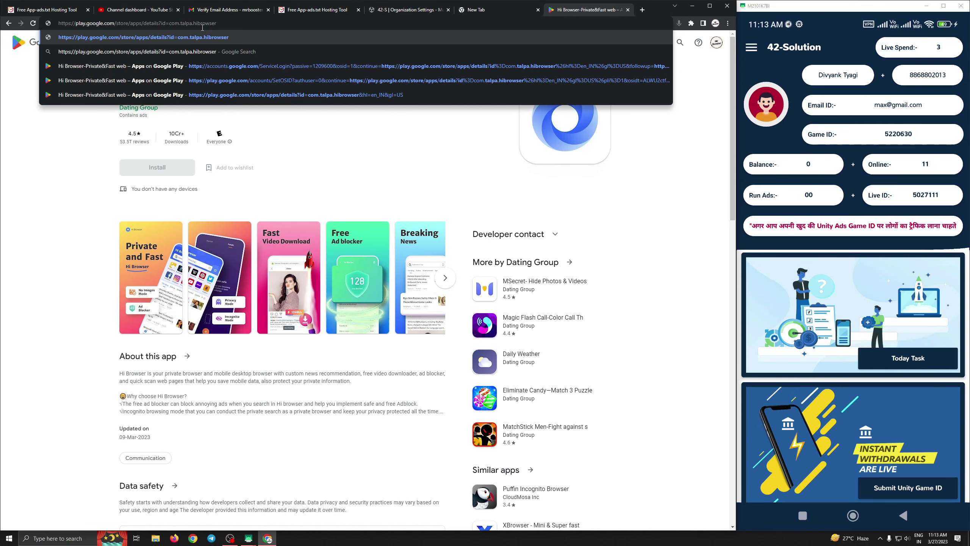
{"action": "left_click_drag", "start_coordinate": [220, 25], "coordinate": [194, 25]}
{"action": "key", "text": "BackSpace"}
{"action": "key", "text": "BackSpace"}
{"action": "key", "text": "BackSpace"}
{"action": "key", "text": "BackSpace"}
{"action": "key", "text": "BackSpace"}
{"action": "key", "text": "BackSpace"}
{"action": "key", "text": "BackSpace"}
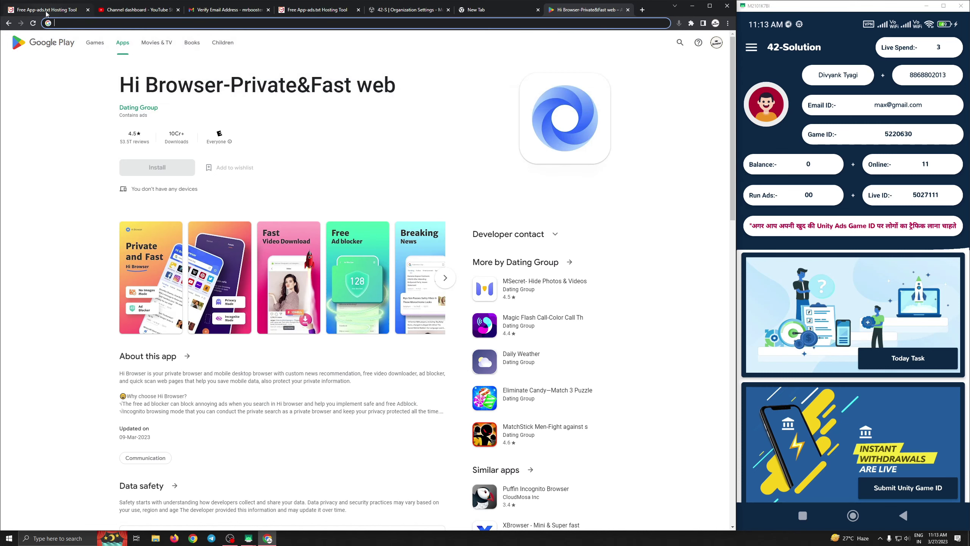
Paste the Hi Browser Play Store link as the market URL on app-ads-txt.com and submit it
{"action": "left_click", "coordinate": [46, 10]}
{"action": "left_click", "coordinate": [229, 10]}
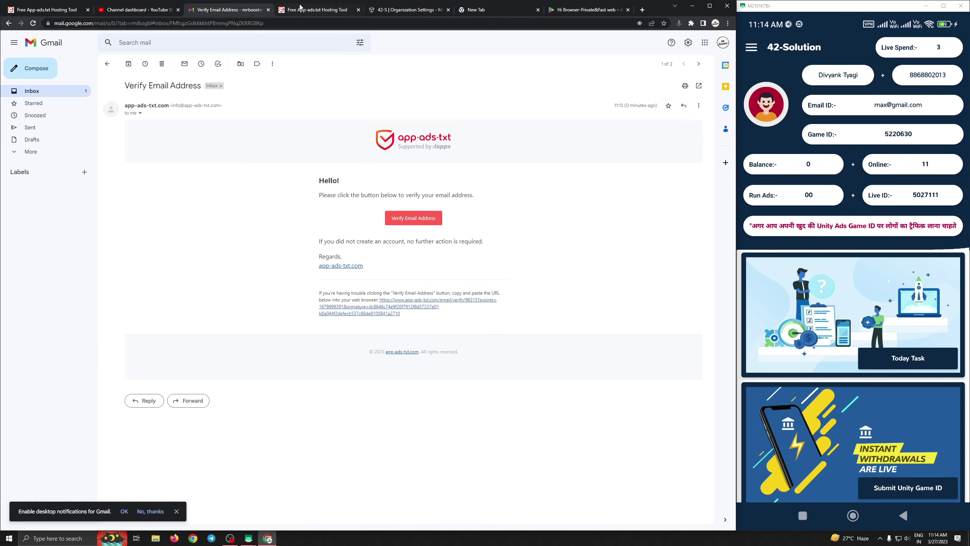
{"action": "left_click", "coordinate": [317, 9]}
{"action": "left_click", "coordinate": [328, 190]}
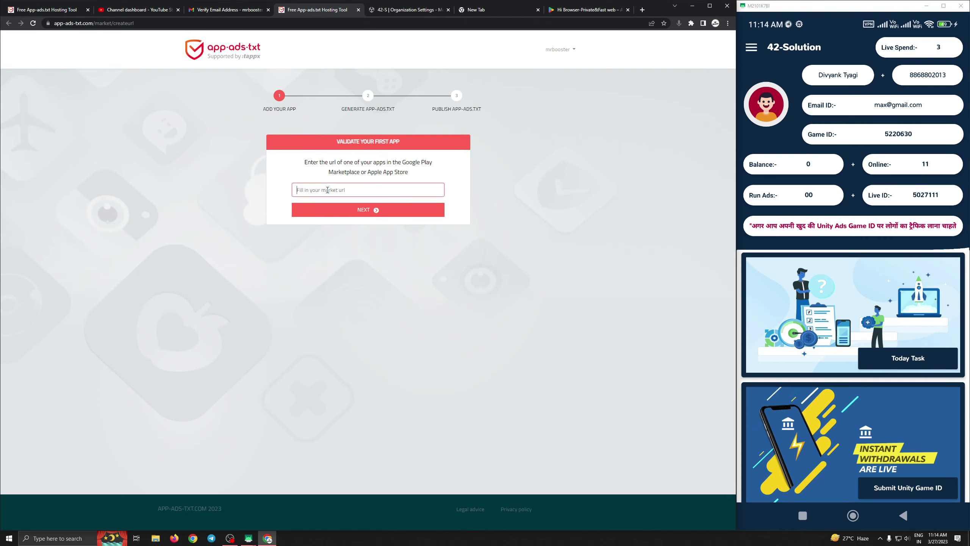
{"action": "type", "text": "https://play.google.com/store/apps/details?id=com.talpa.hibrowser"}
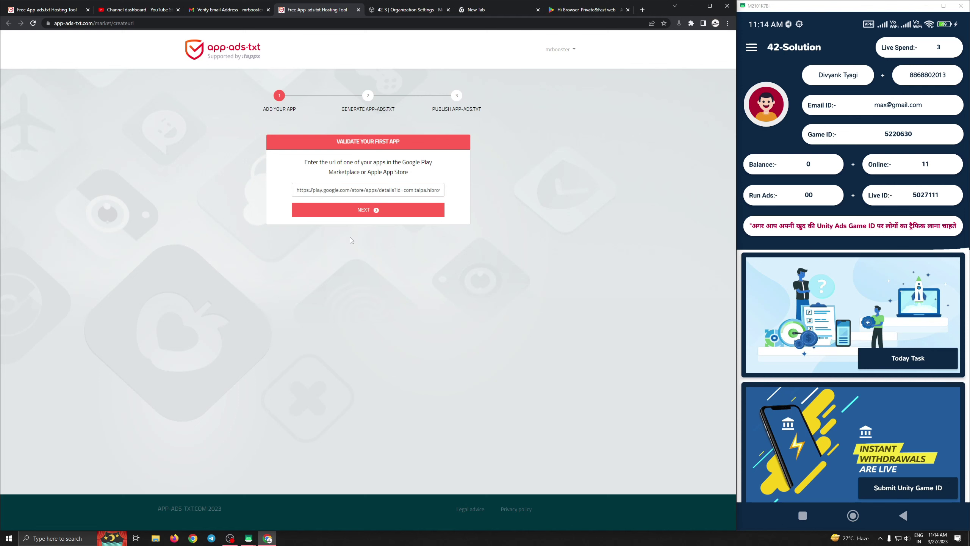
{"action": "left_click", "coordinate": [363, 211]}
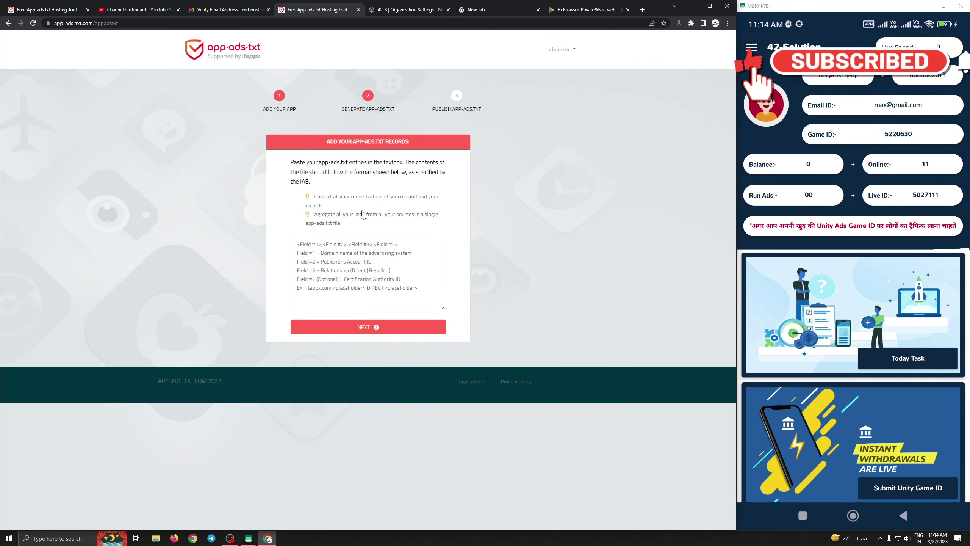
{"action": "left_click", "coordinate": [342, 279]}
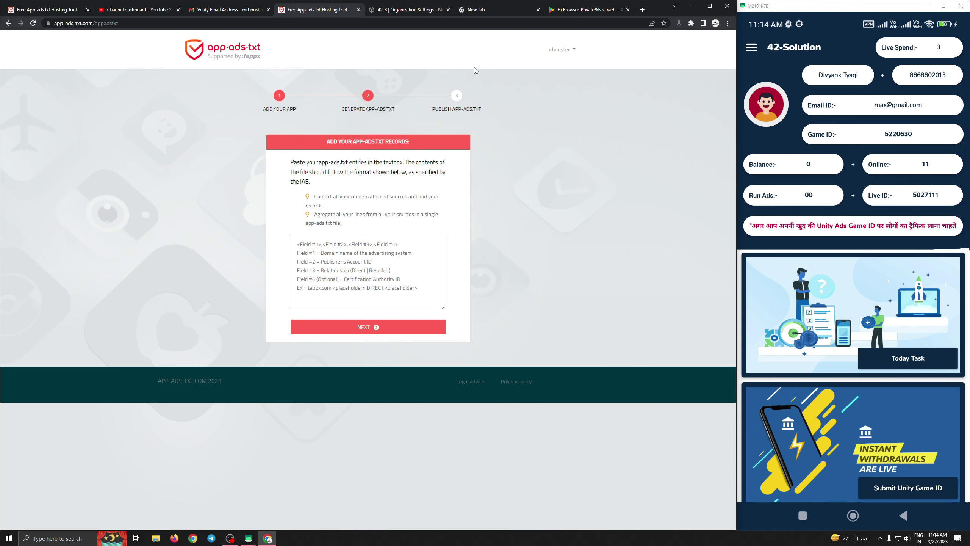
Return to Unity Organization Settings and review the App-ads.txt missing-seller entries
{"action": "left_click", "coordinate": [410, 8]}
{"action": "scroll", "coordinate": [529, 361], "scroll_direction": "down", "scroll_amount": 10}
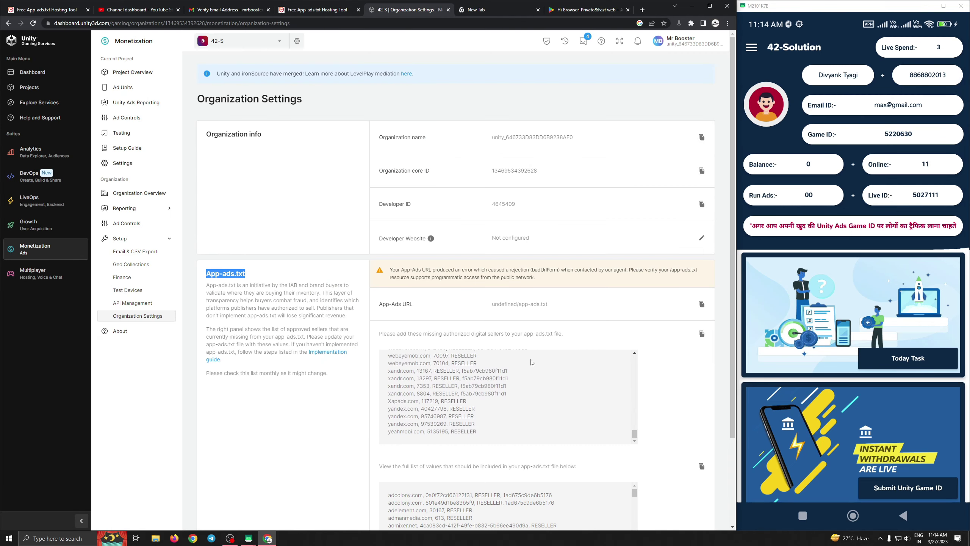
{"action": "scroll", "coordinate": [666, 389], "scroll_direction": "down", "scroll_amount": 1}
{"action": "scroll", "coordinate": [575, 343], "scroll_direction": "down", "scroll_amount": 2}
{"action": "scroll", "coordinate": [576, 343], "scroll_direction": "up", "scroll_amount": 3}
{"action": "scroll", "coordinate": [684, 382], "scroll_direction": "down", "scroll_amount": 3}
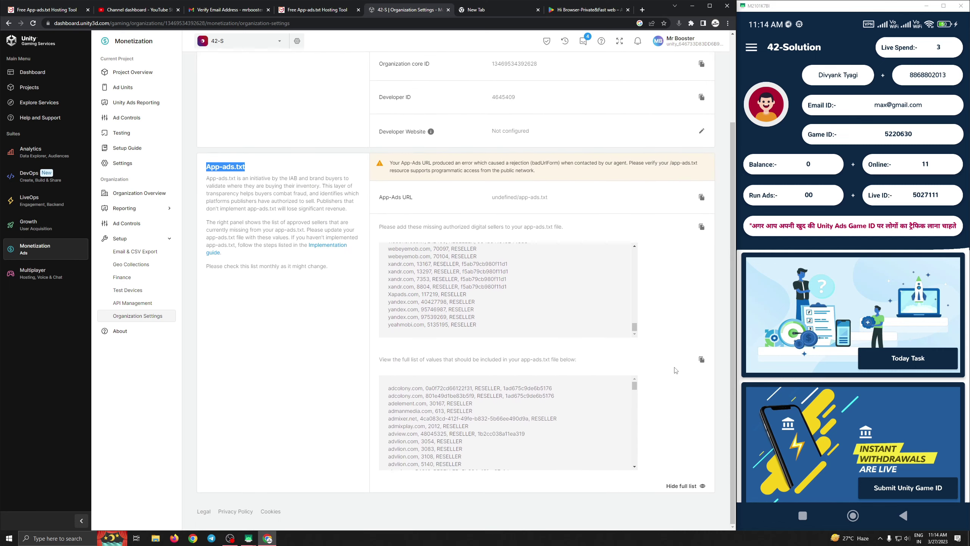
{"action": "scroll", "coordinate": [559, 290], "scroll_direction": "up", "scroll_amount": 10}
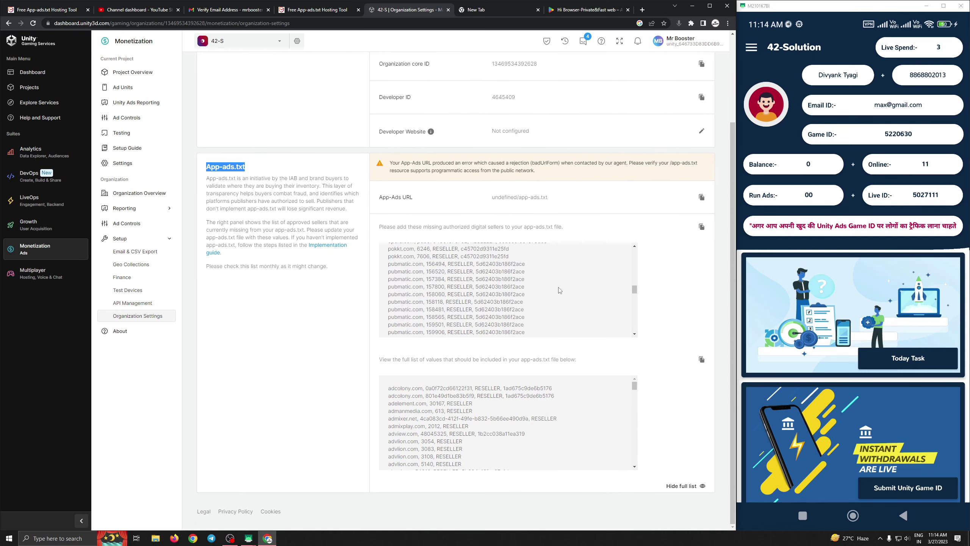
Paste Unity's missing authorized sellers list into the app-ads-txt.com records box
{"action": "left_click", "coordinate": [701, 226]}
{"action": "left_click", "coordinate": [290, 11]}
{"action": "left_click", "coordinate": [354, 252]}
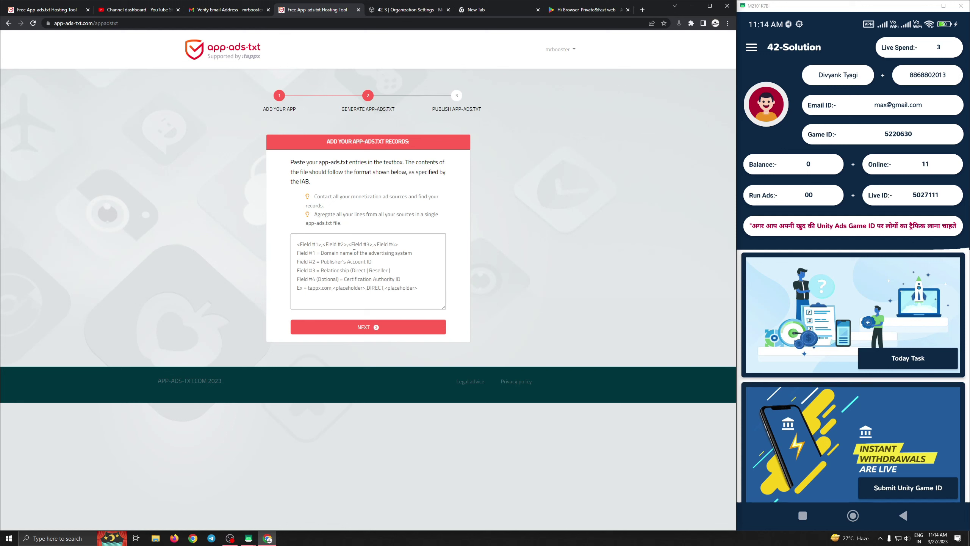
{"action": "key", "text": "ctrl+v"}
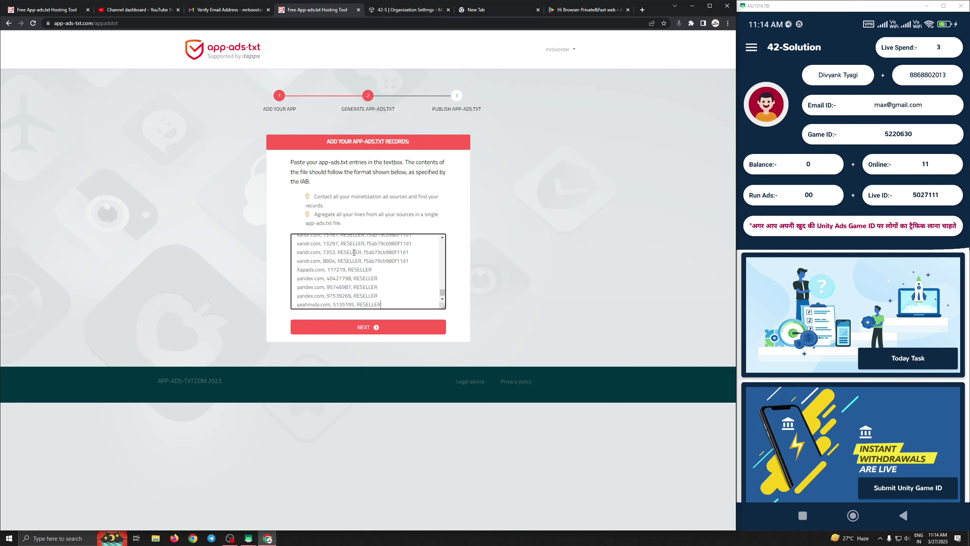
{"action": "key", "text": "Return"}
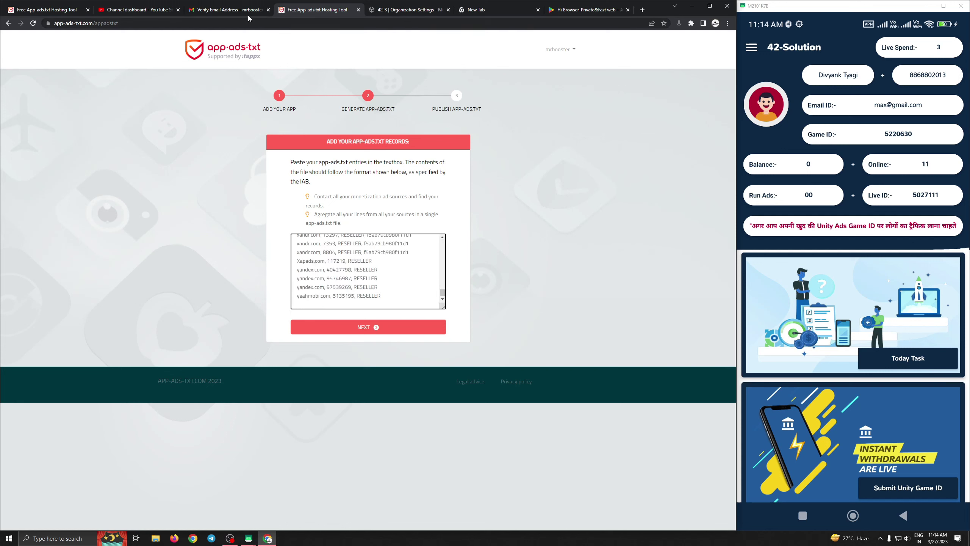
Remove the trailing empty line and submit the records to reach the Publish step
{"action": "left_click", "coordinate": [387, 9]}
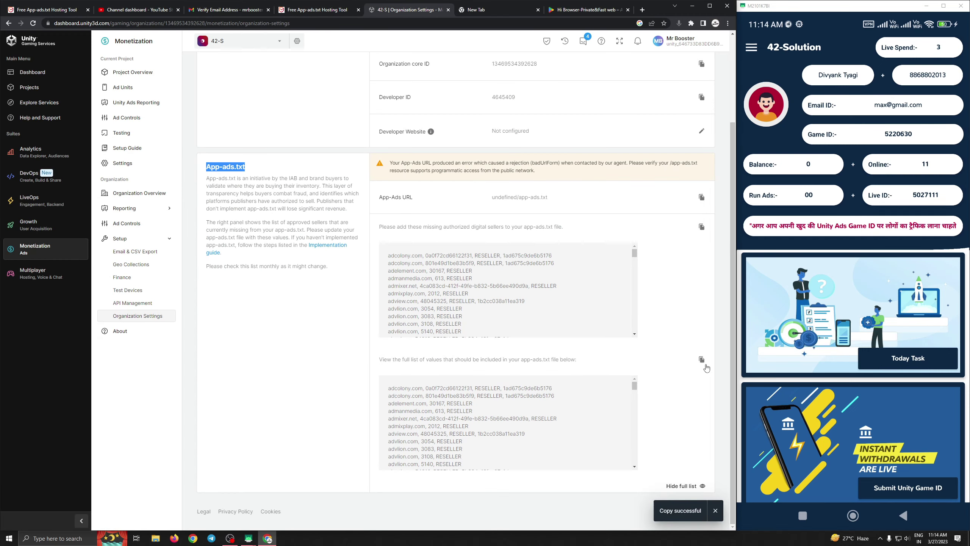
{"action": "left_click", "coordinate": [701, 360]}
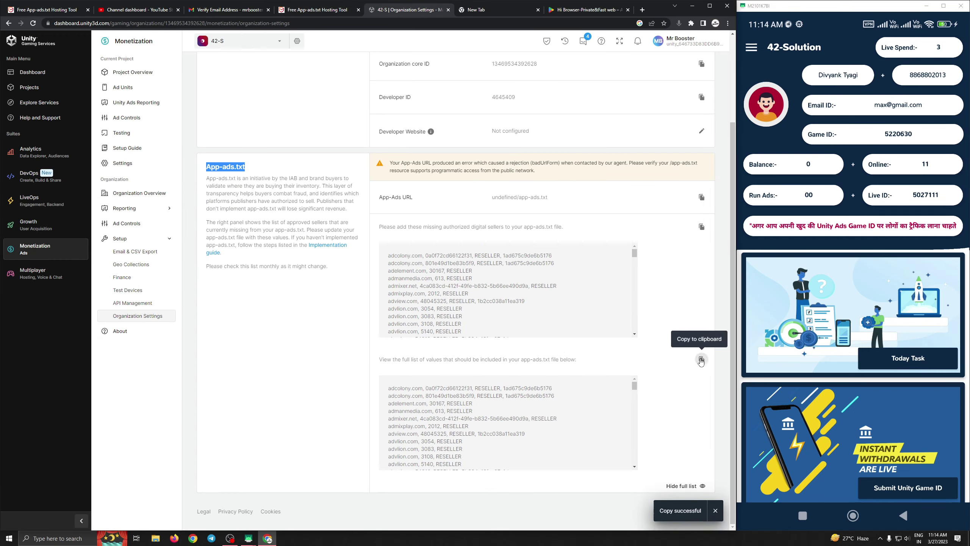
{"action": "left_click", "coordinate": [306, 10]}
{"action": "key", "text": "BackSpace"}
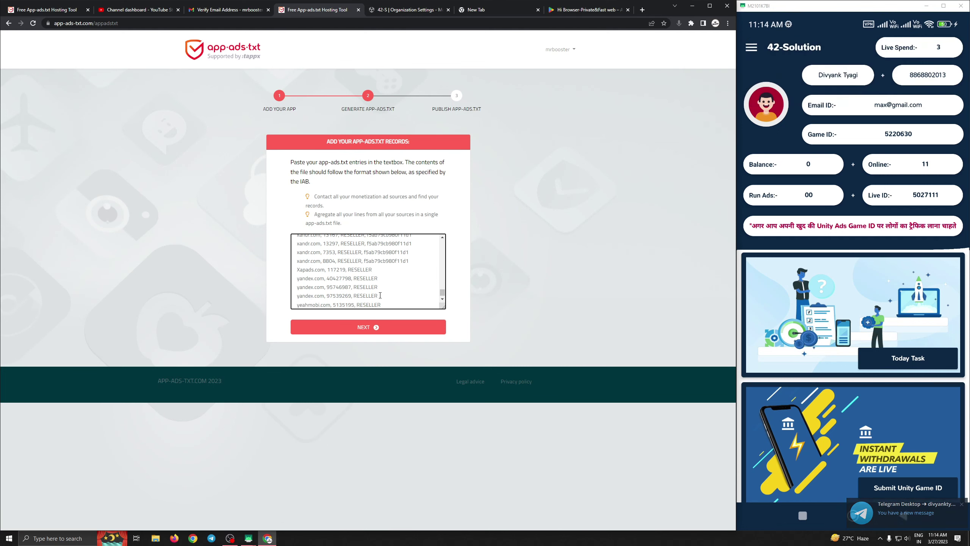
{"action": "left_click", "coordinate": [373, 330]}
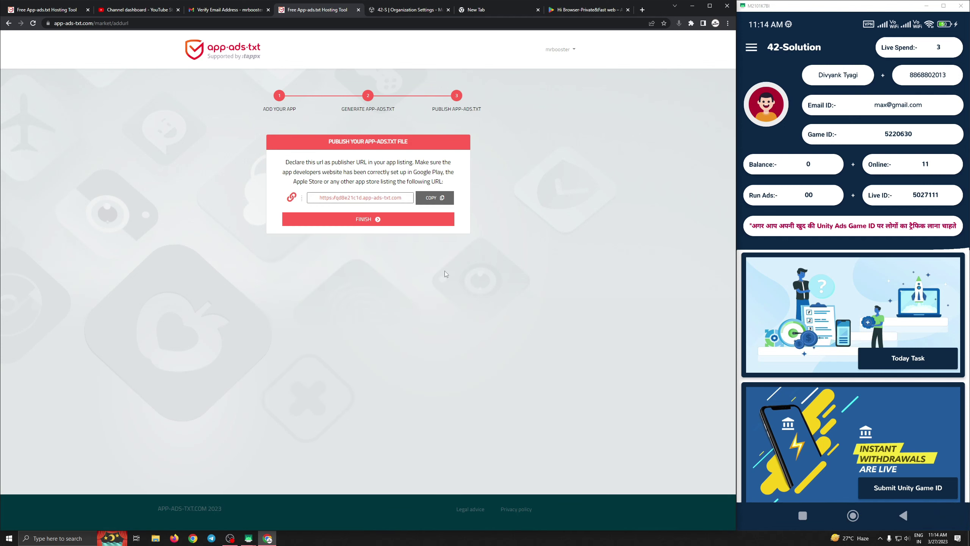
Finish publishing, copy the hosted app-ads.txt publisher URL, and go back to the 42-S Organization Settings tab
{"action": "left_click", "coordinate": [434, 197]}
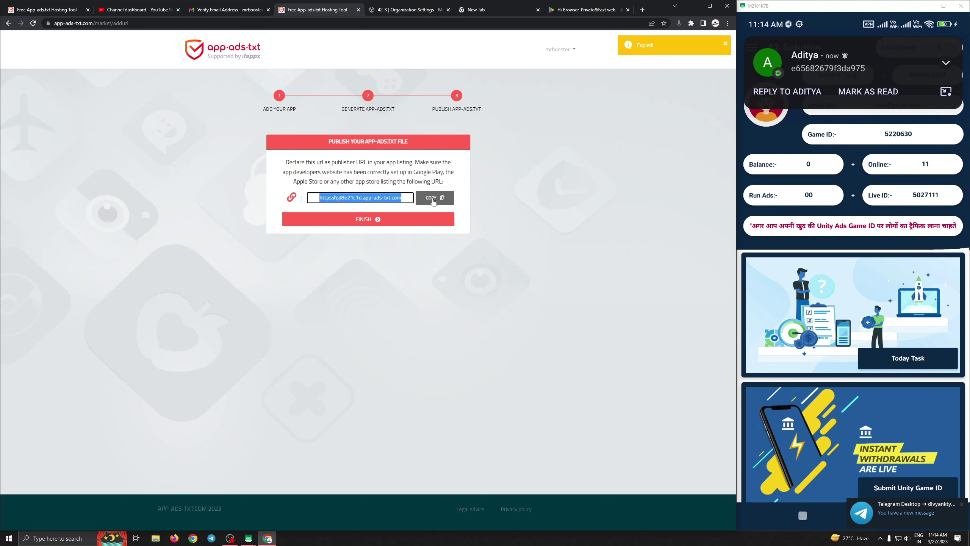
{"action": "left_click", "coordinate": [366, 220]}
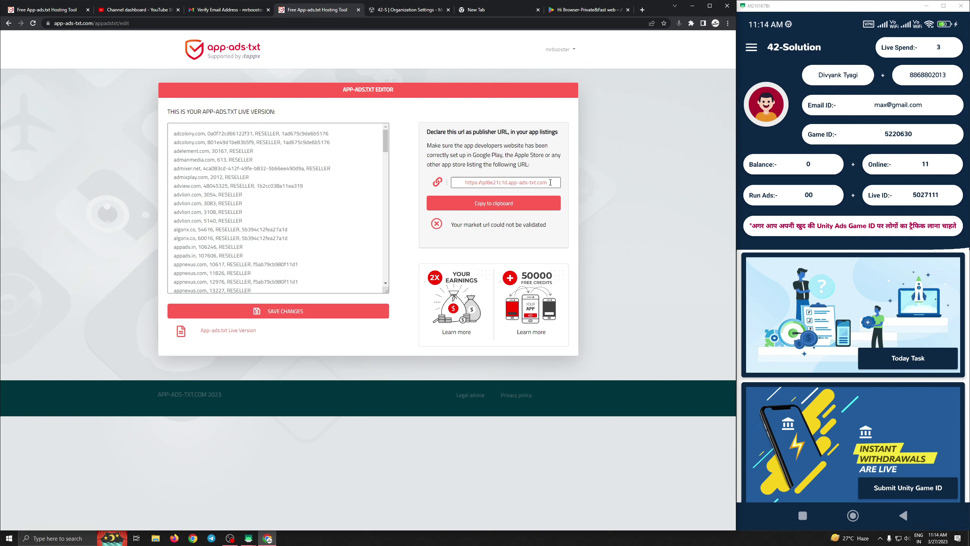
{"action": "left_click_drag", "start_coordinate": [550, 182], "coordinate": [462, 182]}
{"action": "right_click", "coordinate": [472, 183]}
{"action": "left_click", "coordinate": [483, 188]}
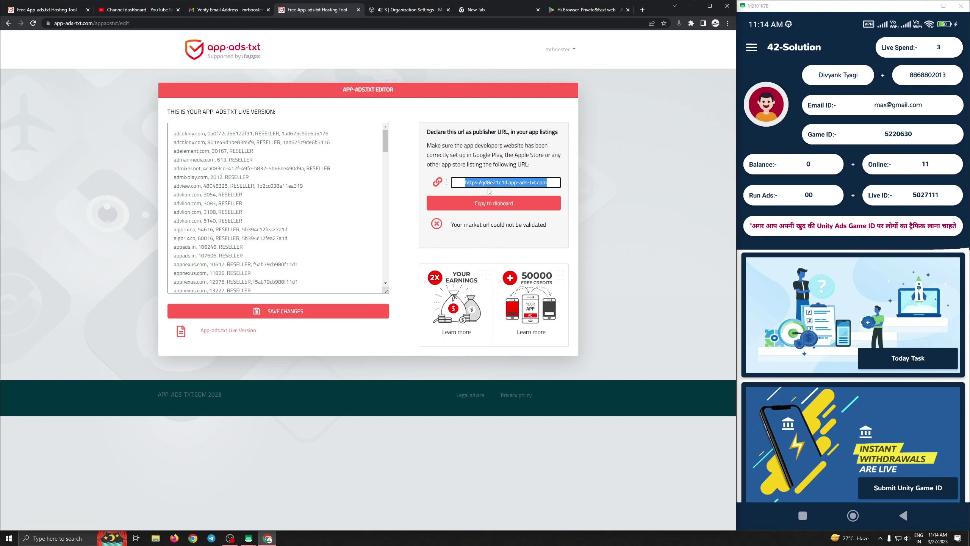
{"action": "left_click", "coordinate": [397, 10]}
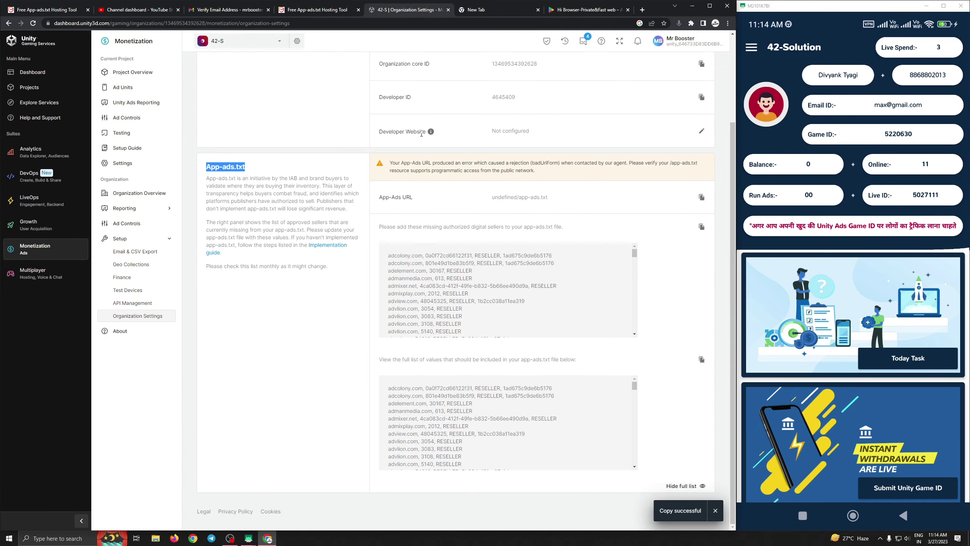
{"action": "left_click", "coordinate": [702, 131]}
{"action": "left_click", "coordinate": [536, 164]}
{"action": "key", "text": "ctrl+v"}
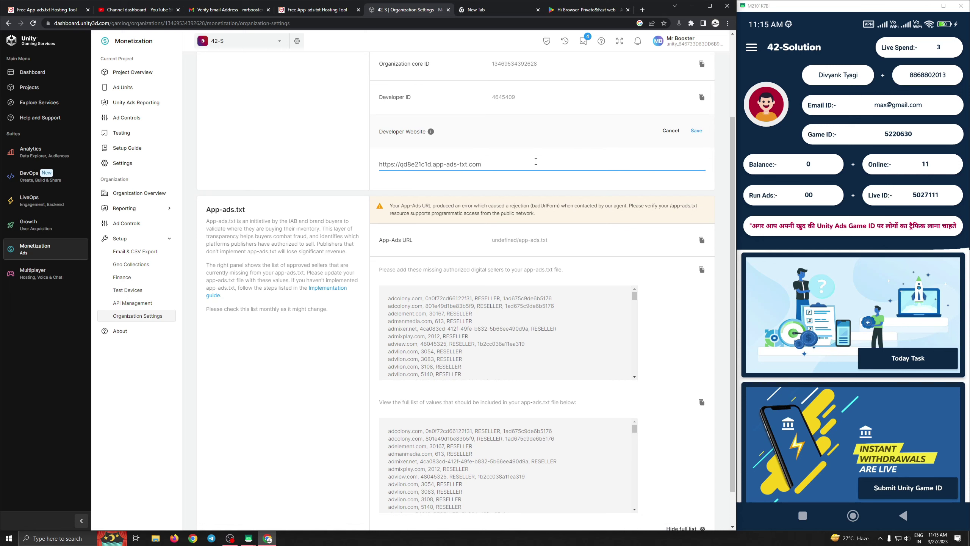
{"action": "left_click", "coordinate": [696, 131]}
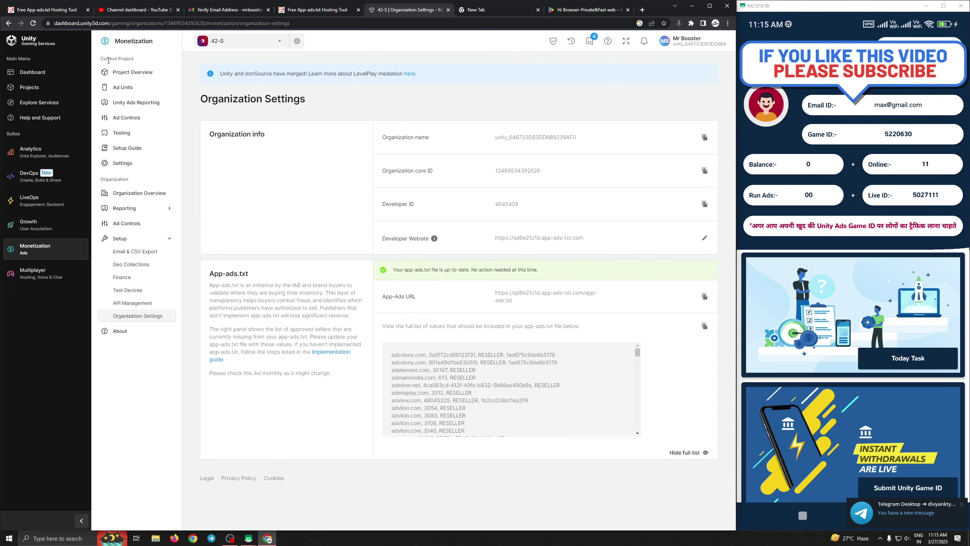
{"action": "left_click", "coordinate": [33, 23]}
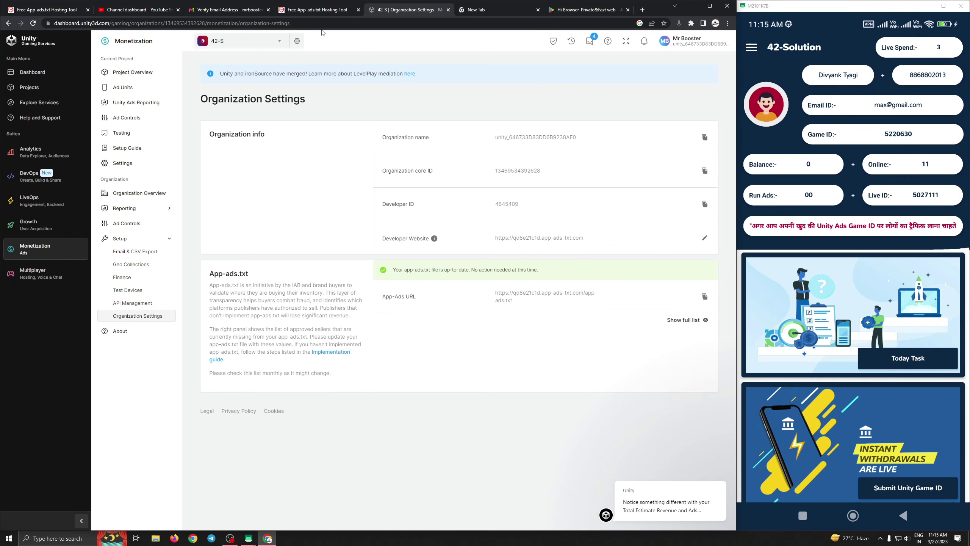
{"action": "left_click", "coordinate": [642, 9]}
{"action": "key", "text": "ctrl+v"}
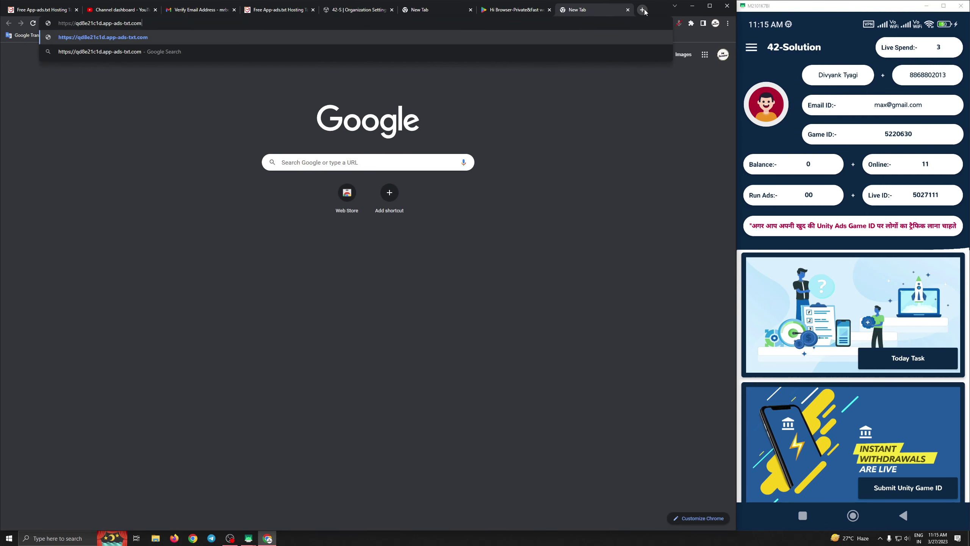
{"action": "key", "text": "Return"}
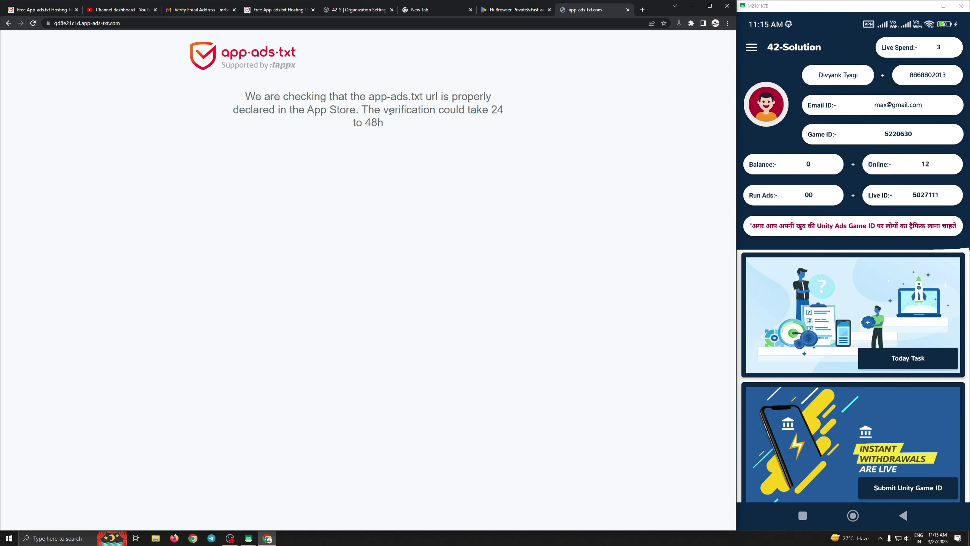
{"action": "left_click_drag", "start_coordinate": [398, 127], "coordinate": [243, 102]}
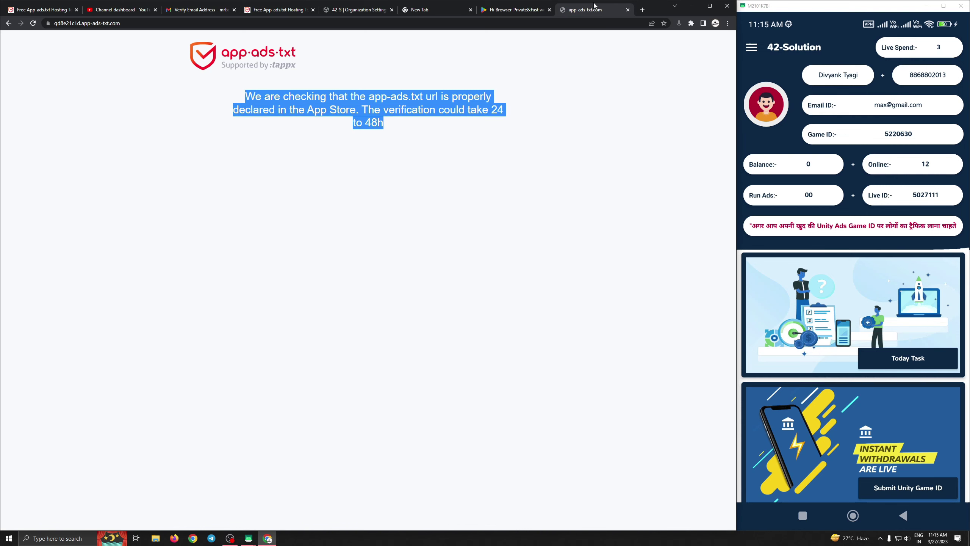
{"action": "left_click", "coordinate": [627, 10]}
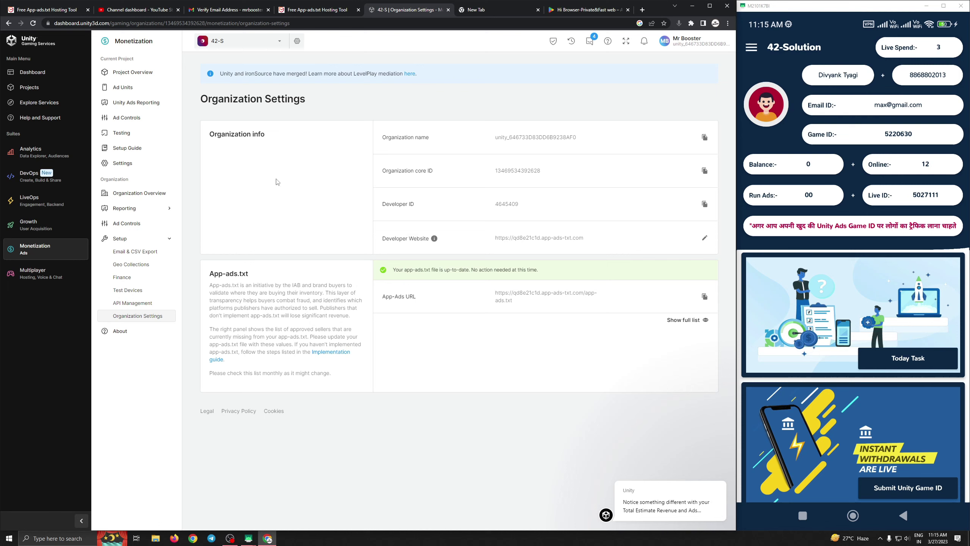
Open 42-S's Ad Units page and highlight the Android Game ID 5220630
{"action": "left_click", "coordinate": [127, 88]}
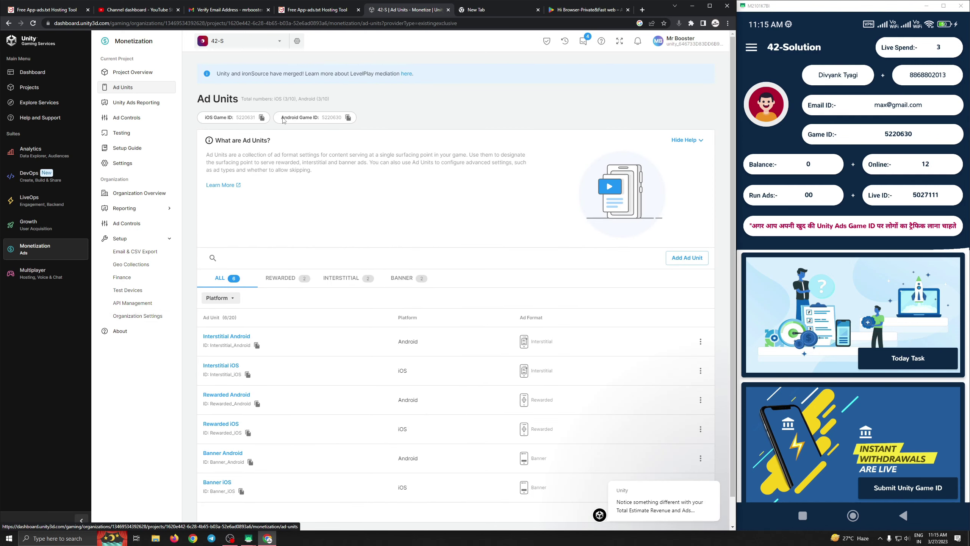
{"action": "left_click_drag", "start_coordinate": [284, 121], "coordinate": [317, 120]}
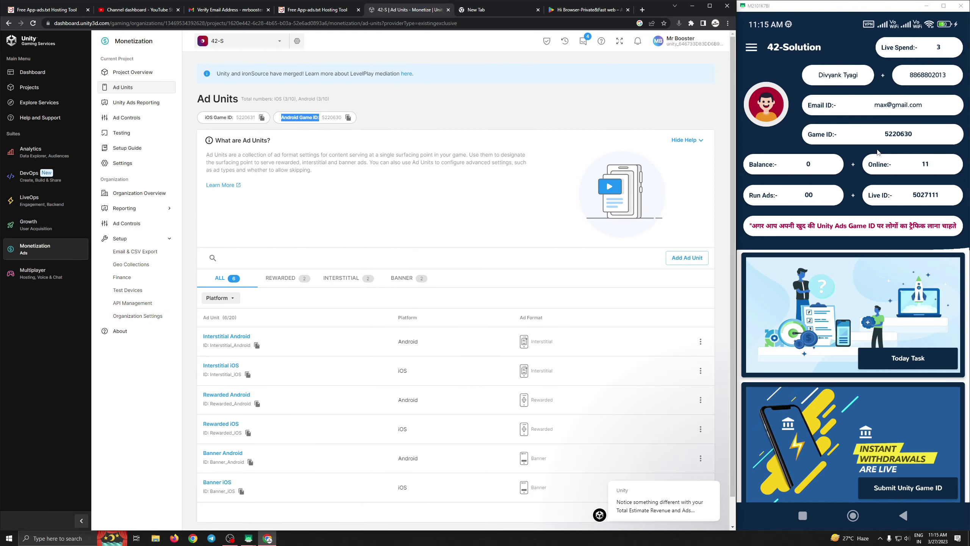
{"action": "scroll", "coordinate": [878, 152], "scroll_direction": "down", "scroll_amount": 1}
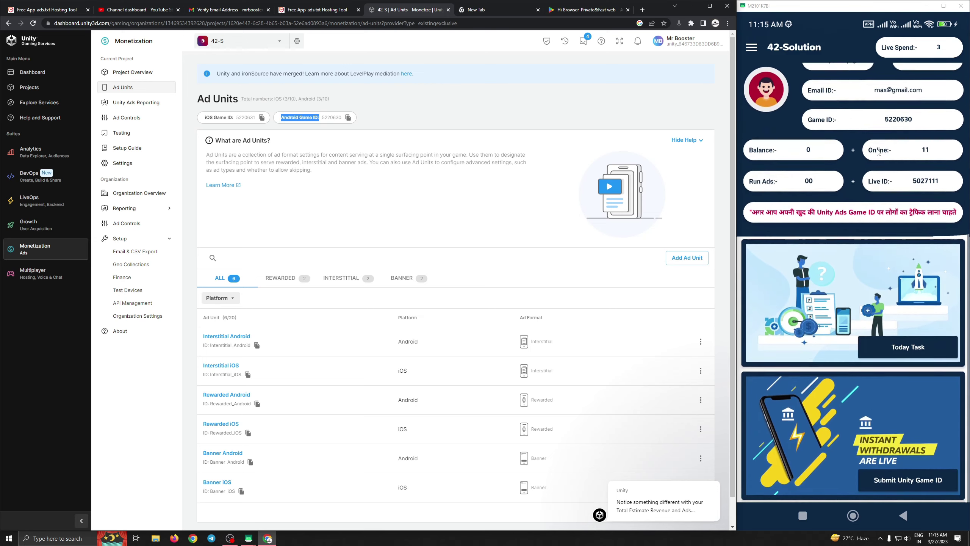
{"action": "scroll", "coordinate": [878, 152], "scroll_direction": "up", "scroll_amount": 1}
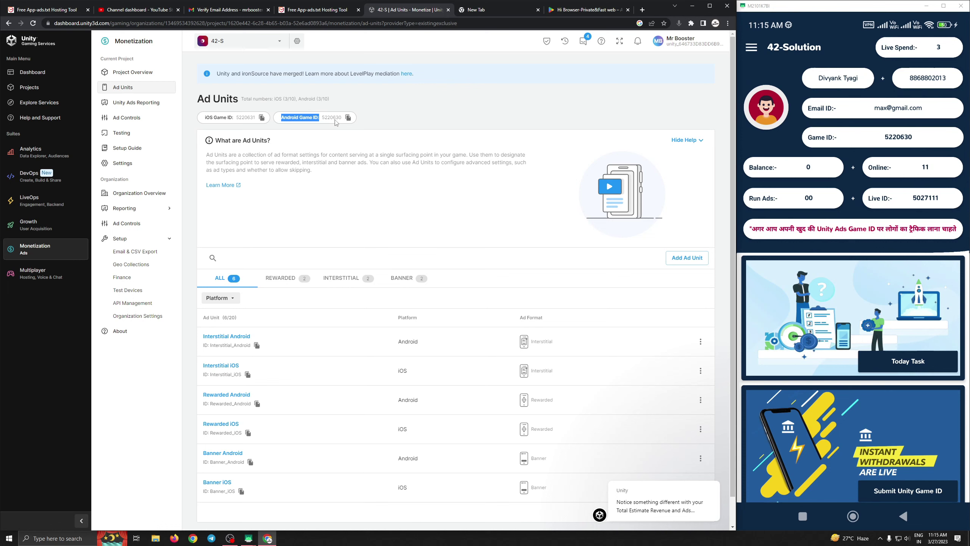
{"action": "left_click_drag", "start_coordinate": [342, 121], "coordinate": [323, 121]}
Open the Today Task list and get past the Match Masters ad to reveal the spend-limit notice
{"action": "left_click", "coordinate": [876, 362]}
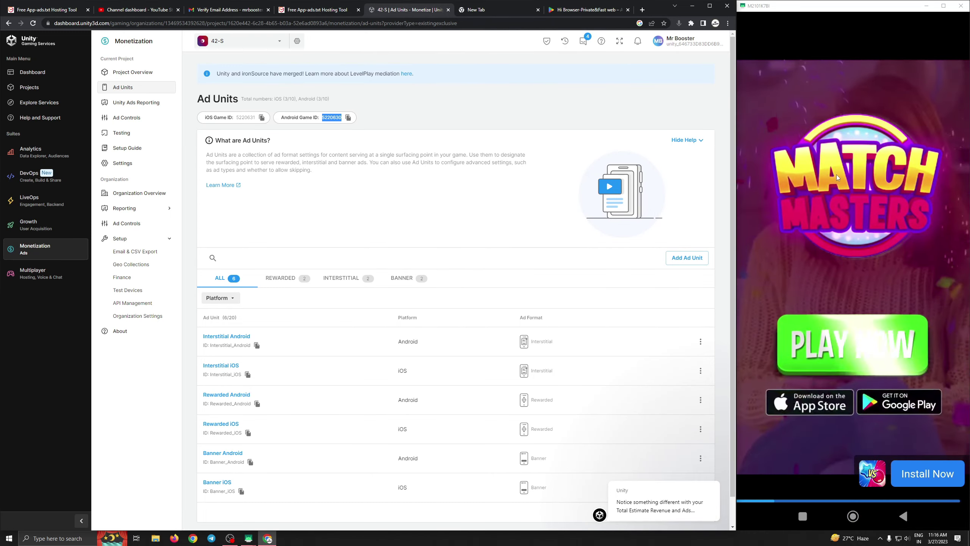
{"action": "left_click", "coordinate": [837, 175]}
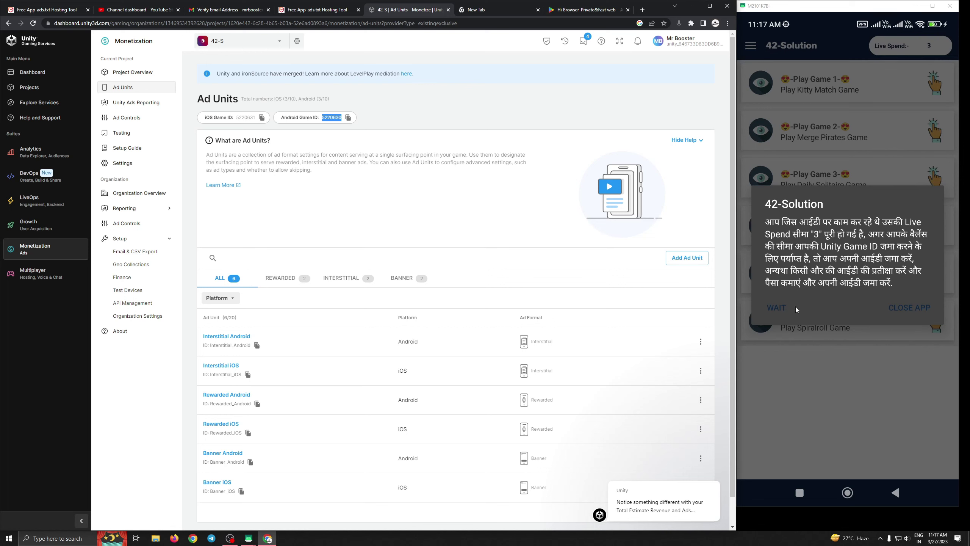
Dismiss the live spend limit and account-not-approved notices to reach Game ID 5220630's submit form
{"action": "left_click", "coordinate": [774, 310]}
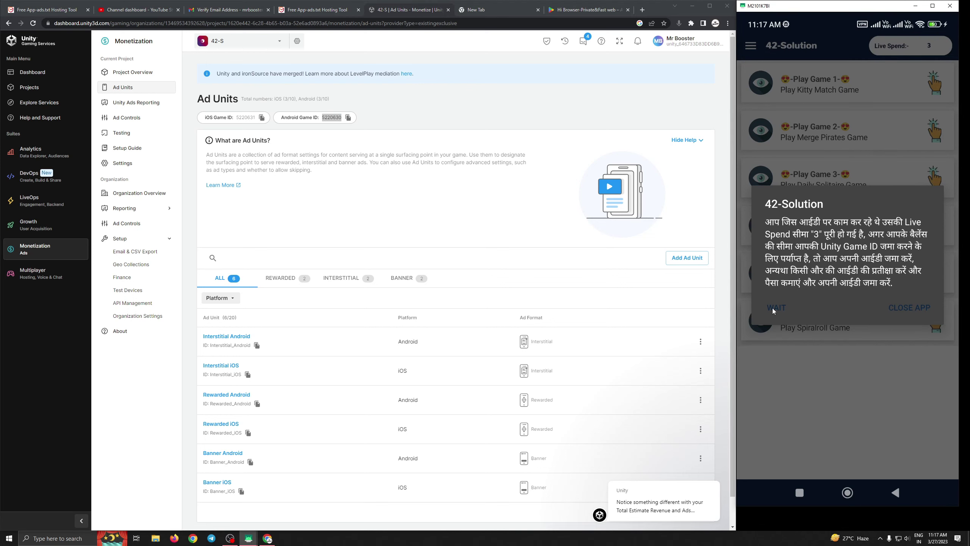
{"action": "left_click", "coordinate": [773, 308]}
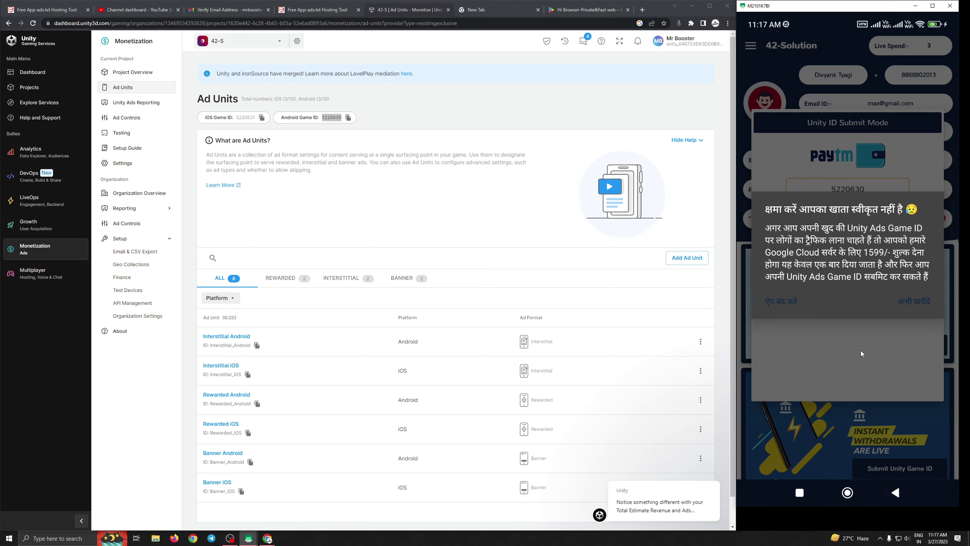
{"action": "left_click", "coordinate": [915, 306]}
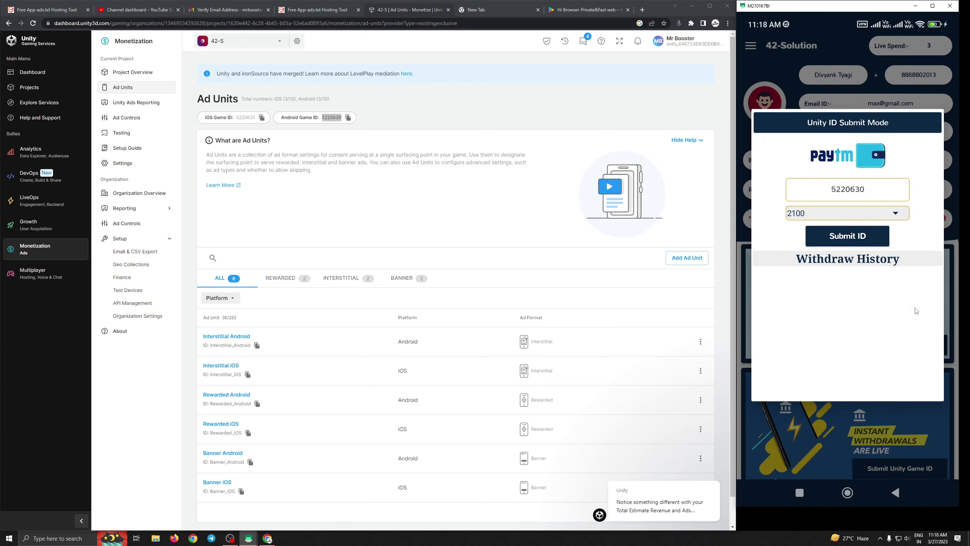
Leave 42-Solution and scroll Telegram's Solution-42 channel up to the 42-Solution.apk update post
{"action": "middle_click", "coordinate": [916, 310]}
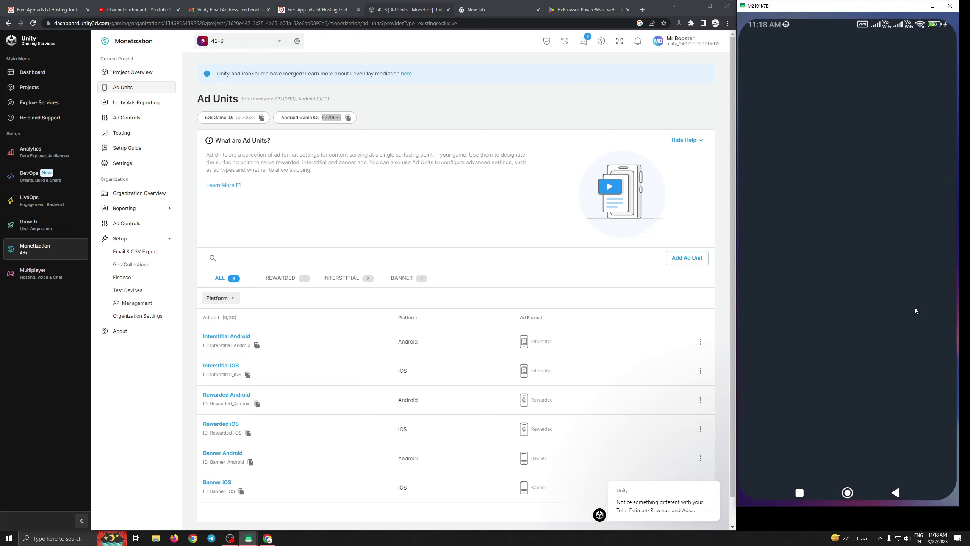
{"action": "scroll", "coordinate": [915, 311], "scroll_direction": "up", "scroll_amount": 5}
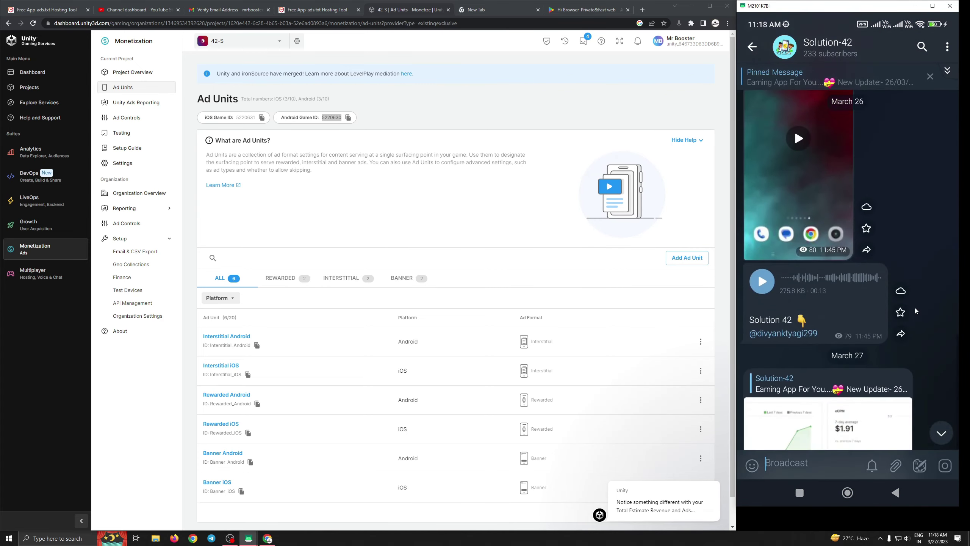
{"action": "scroll", "coordinate": [916, 311], "scroll_direction": "up", "scroll_amount": 5}
{"action": "scroll", "coordinate": [916, 311], "scroll_direction": "up", "scroll_amount": 3}
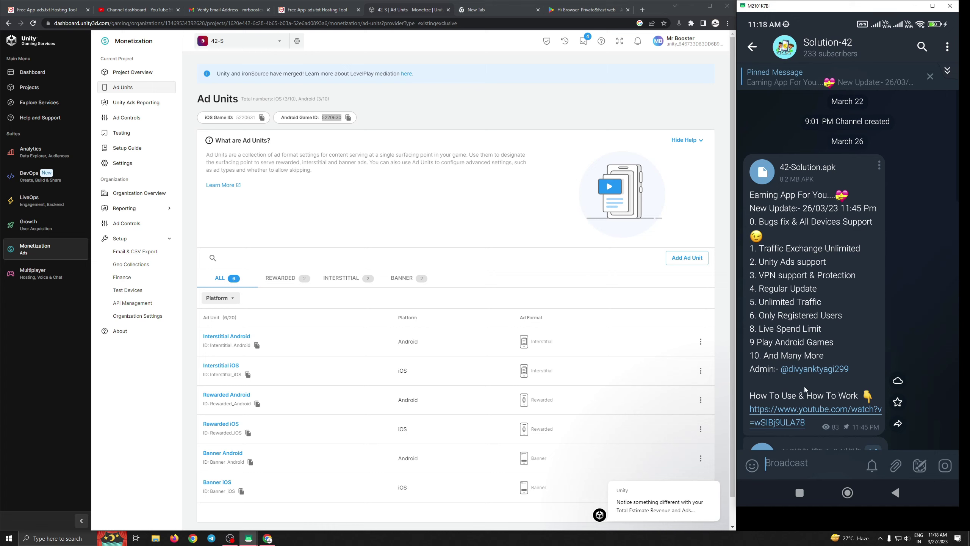
{"action": "scroll", "coordinate": [858, 326], "scroll_direction": "down", "scroll_amount": 5}
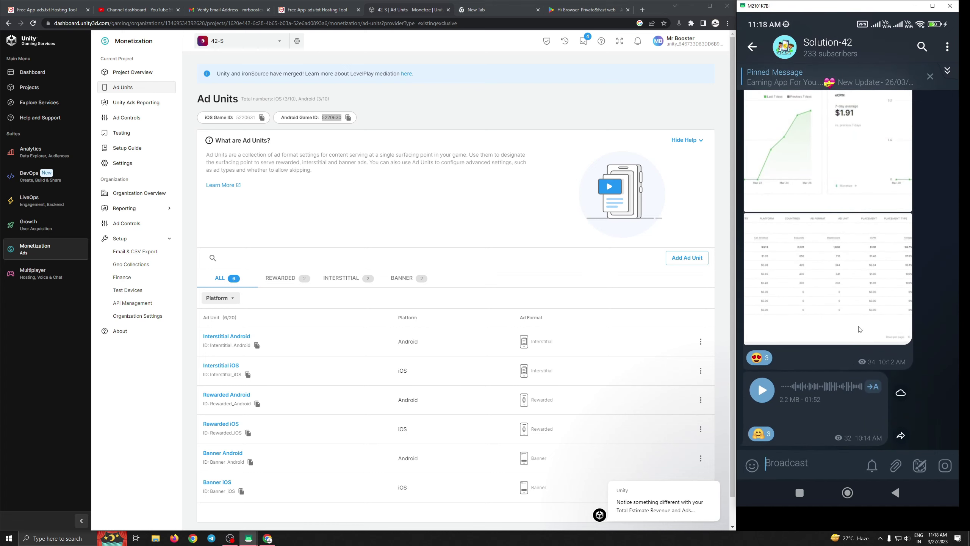
{"action": "scroll", "coordinate": [860, 329], "scroll_direction": "up", "scroll_amount": 5}
{"action": "scroll", "coordinate": [860, 329], "scroll_direction": "up", "scroll_amount": 3}
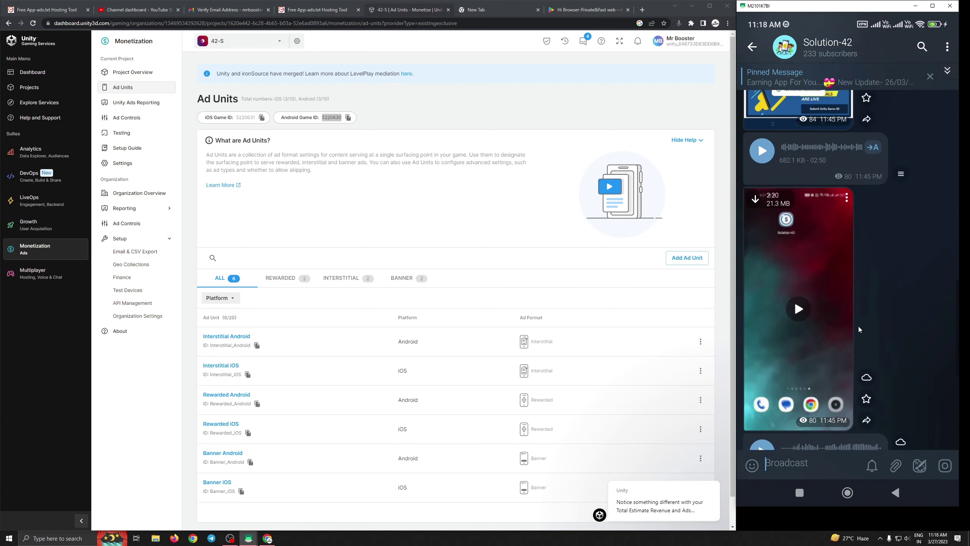
{"action": "scroll", "coordinate": [858, 325], "scroll_direction": "up", "scroll_amount": 10}
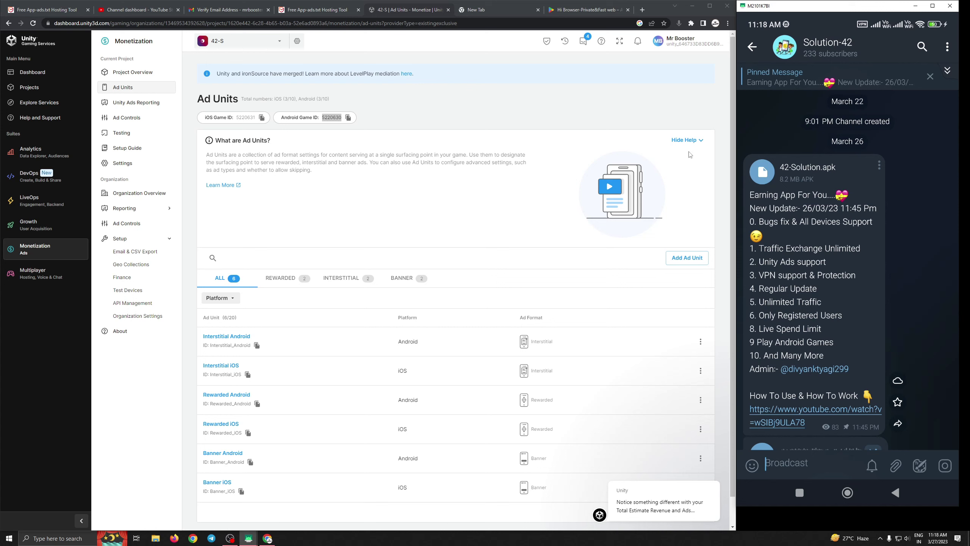
{"action": "left_click", "coordinate": [726, 270]}
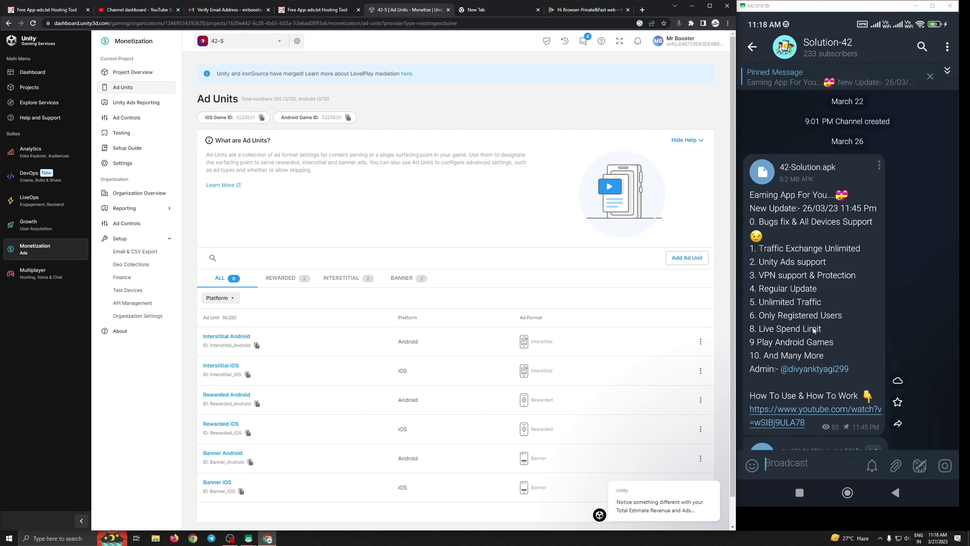